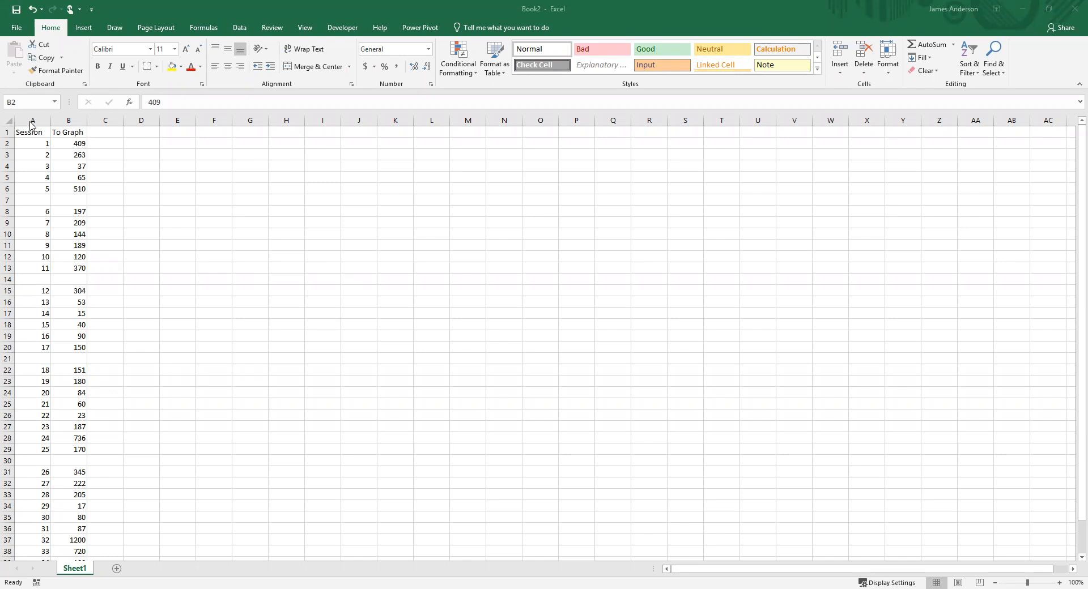
{"action": "left_click", "coordinate": [25, 133]}
{"action": "left_click_drag", "start_coordinate": [29, 120], "coordinate": [64, 120]}
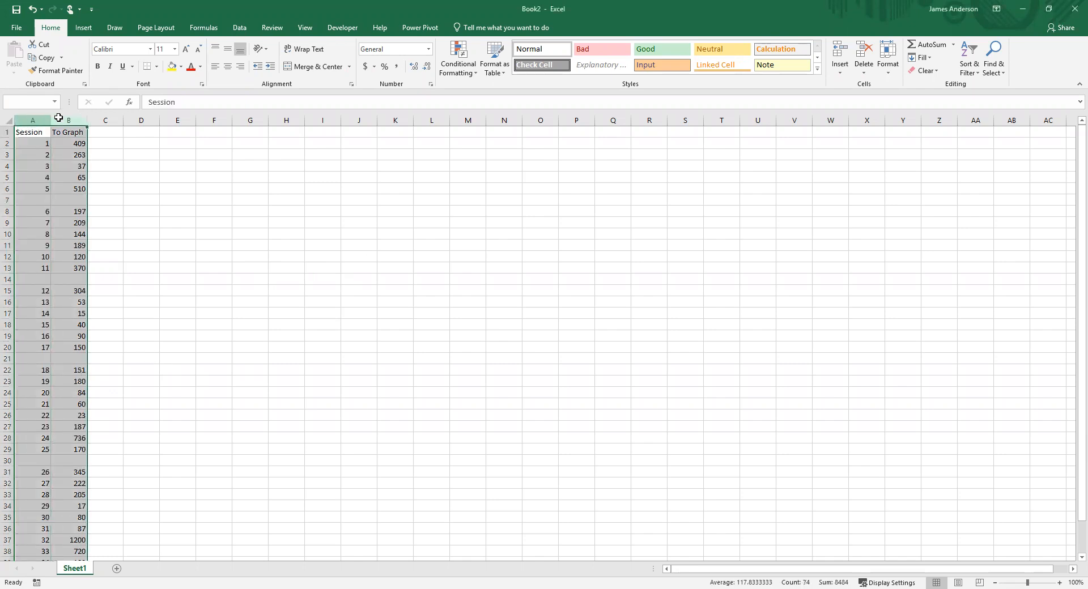
{"action": "left_click", "coordinate": [34, 133]}
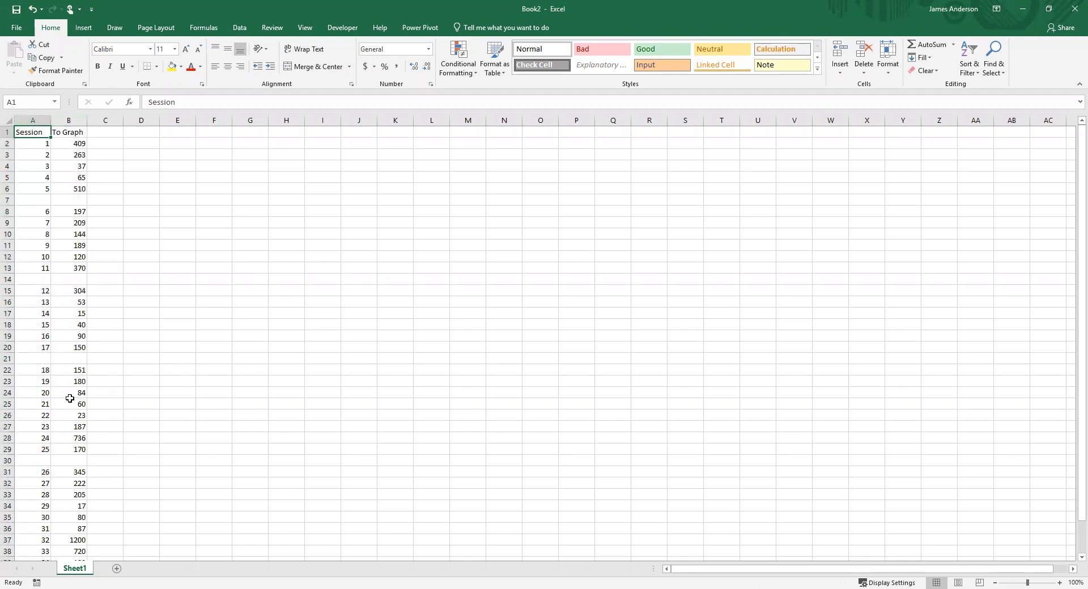
{"action": "left_click", "coordinate": [80, 134]}
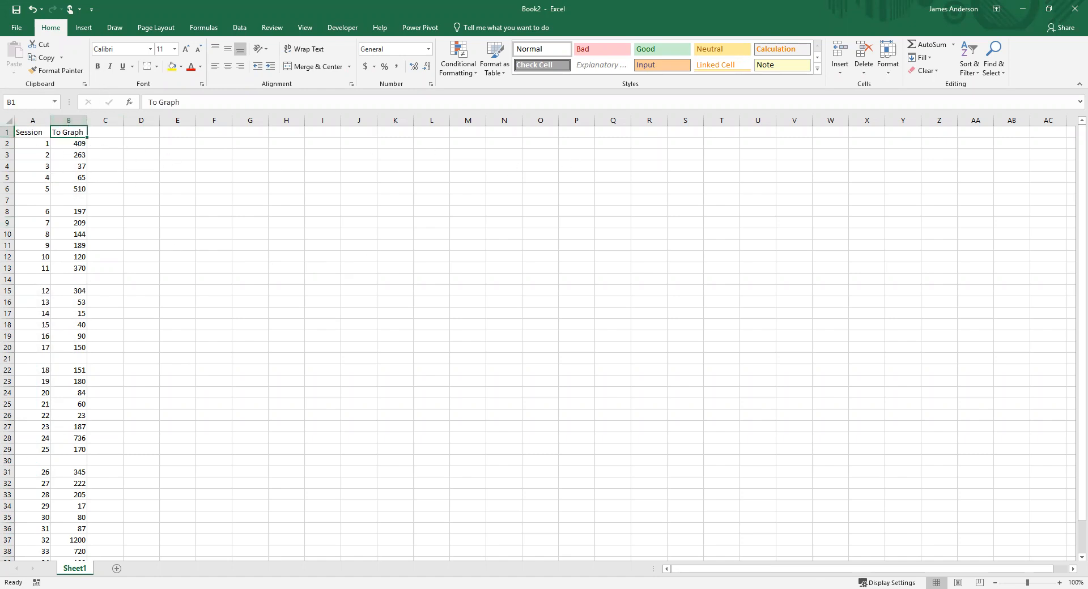
Insert a Scatter with Straight Lines and Markers chart from the Session and To Graph columns (A and B).
{"action": "mouse_move", "coordinate": [47, 125]}
{"action": "left_mouse_down"}
{"action": "mouse_move", "coordinate": [62, 124]}
{"action": "mouse_move", "coordinate": [46, 124]}
{"action": "mouse_move", "coordinate": [60, 124]}
{"action": "mouse_move", "coordinate": [60, 158]}
{"action": "mouse_move", "coordinate": [33, 118]}
{"action": "mouse_move", "coordinate": [61, 118]}
{"action": "left_mouse_up"}
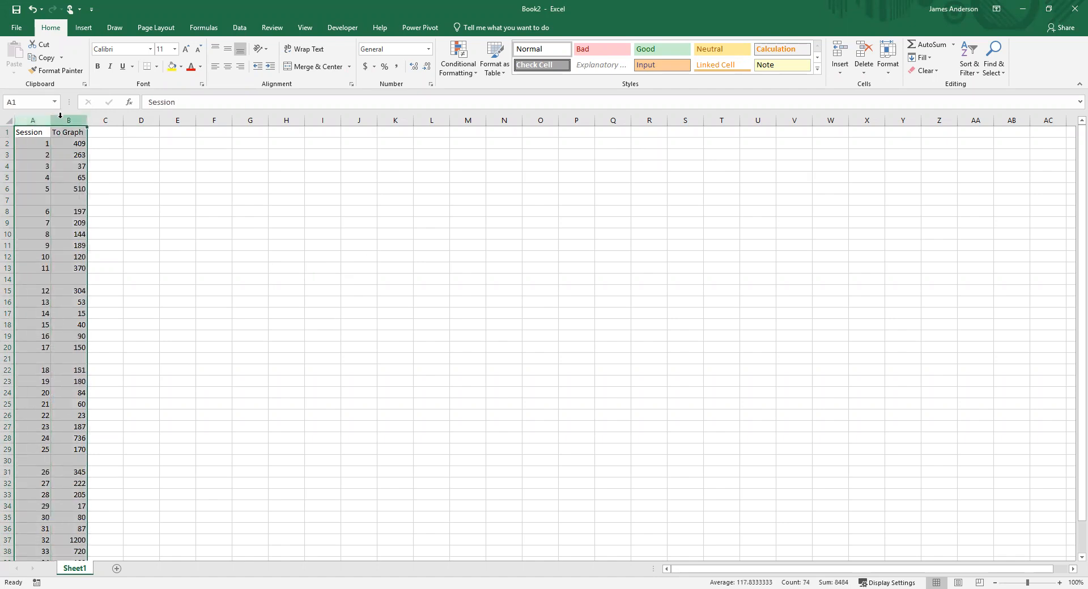
{"action": "left_click", "coordinate": [83, 28]}
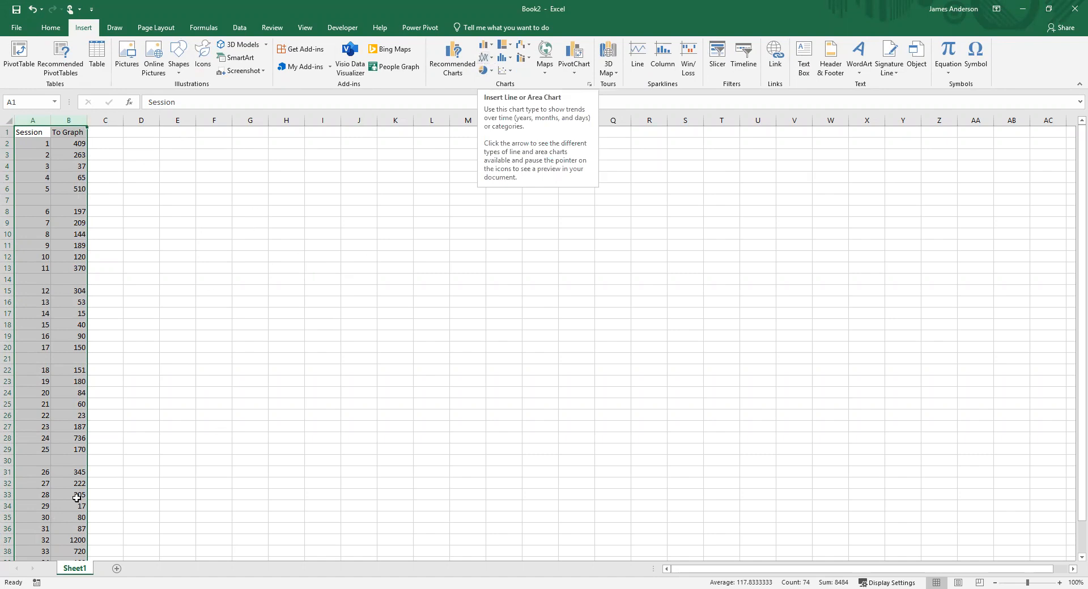
{"action": "left_click", "coordinate": [504, 69]}
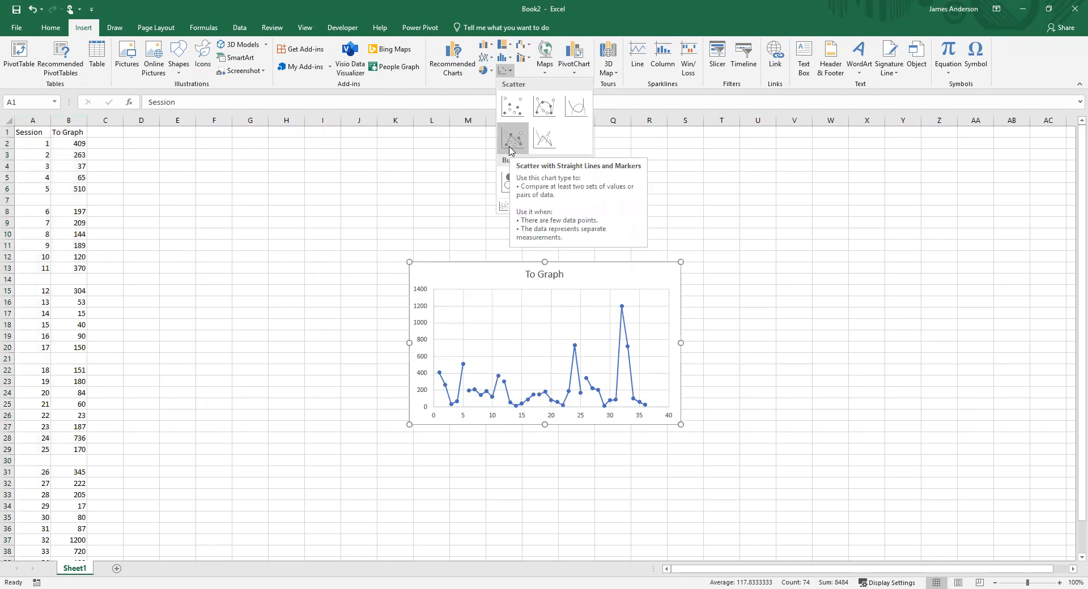
{"action": "left_click", "coordinate": [509, 145]}
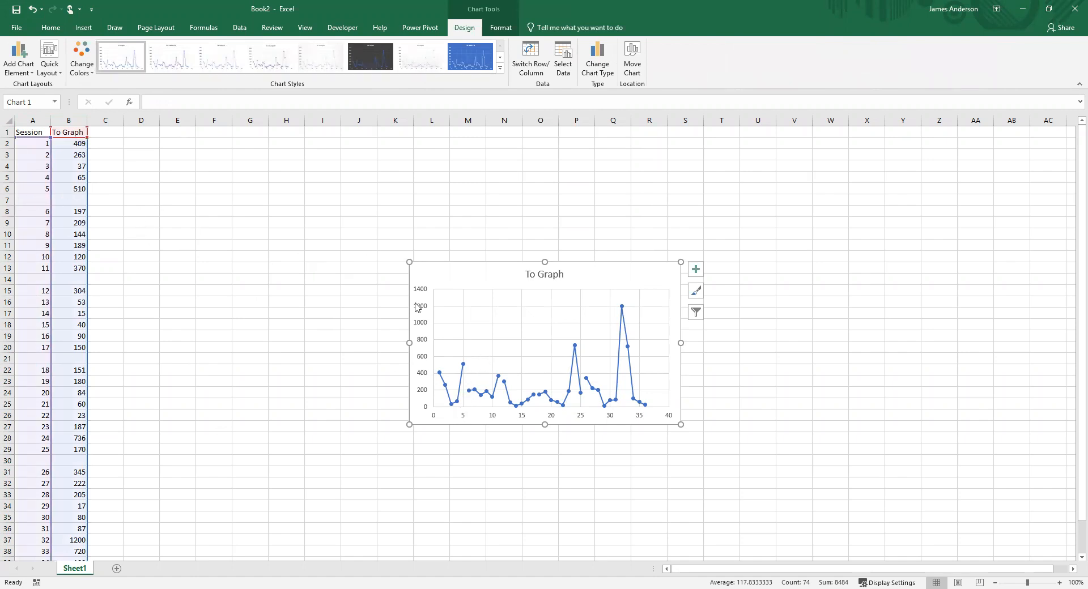
Move the chart up and closer to the data, and recolor it with a dark gray palette.
{"action": "left_click_drag", "start_coordinate": [602, 265], "coordinate": [485, 158]}
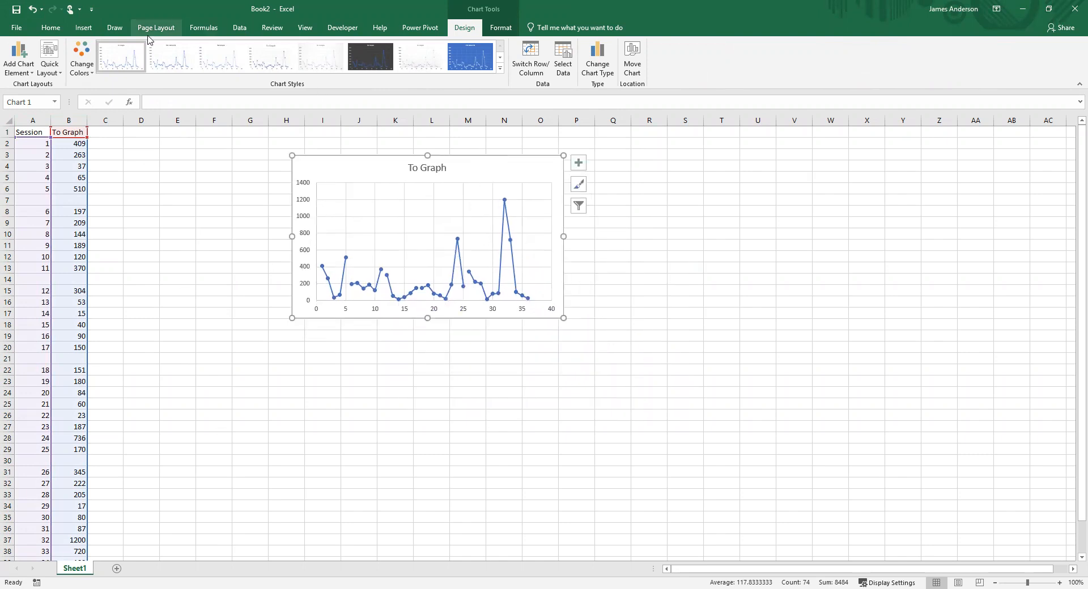
{"action": "left_click", "coordinate": [82, 63]}
{"action": "scroll", "coordinate": [124, 184], "scroll_direction": "down", "scroll_amount": 1}
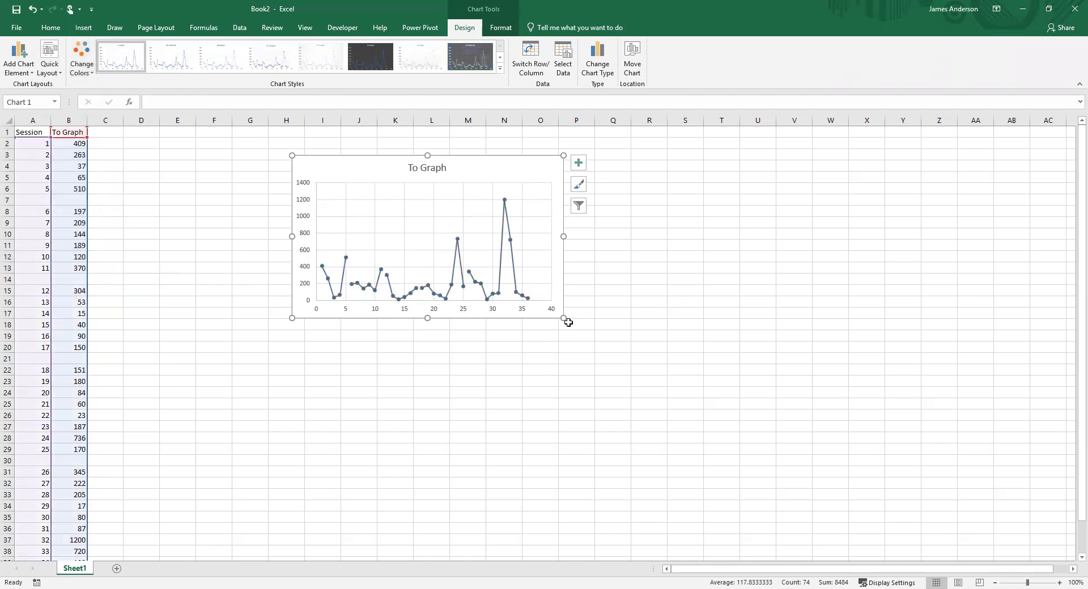
Enlarge the chart to span about columns G to T, down to row 24.
{"action": "left_click_drag", "start_coordinate": [564, 318], "coordinate": [718, 370]}
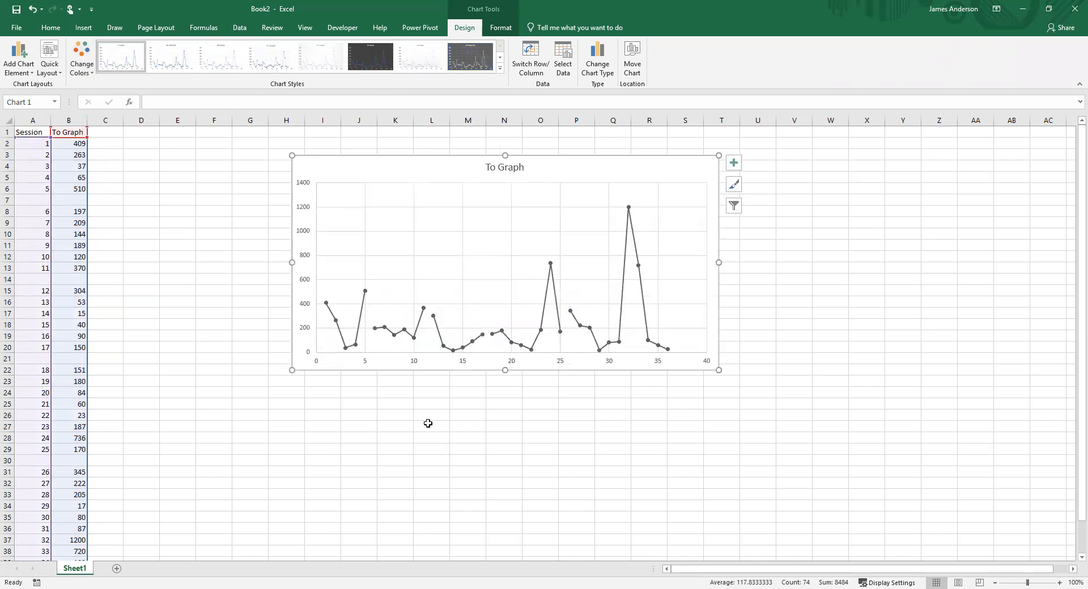
{"action": "left_click_drag", "start_coordinate": [290, 369], "coordinate": [241, 392]}
Set the maximum bound of the chart's vertical axis to 1200.
{"action": "left_click", "coordinate": [256, 265]}
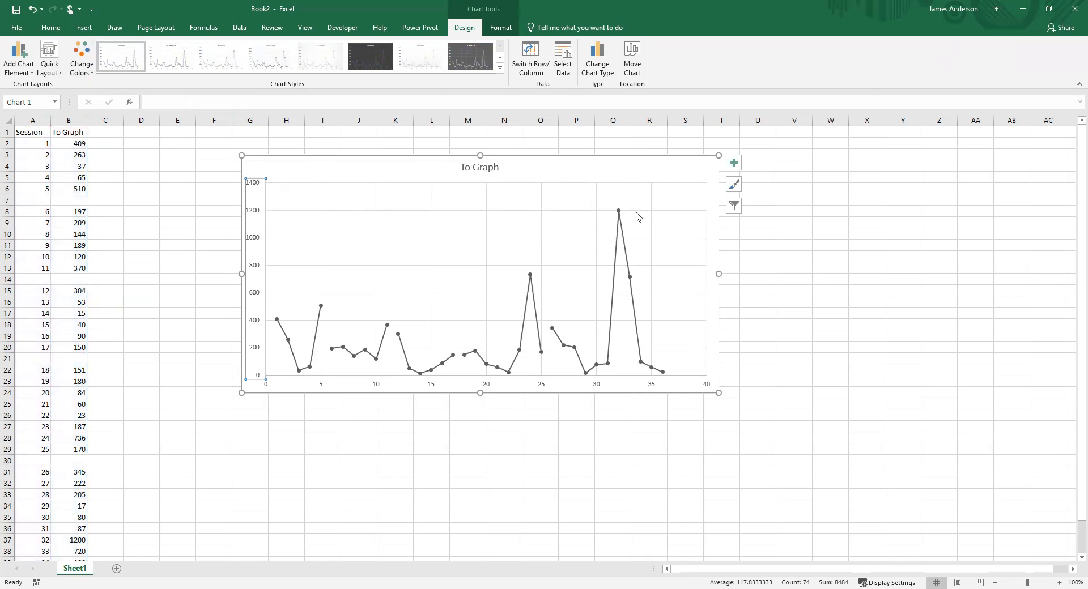
{"action": "right_click", "coordinate": [254, 269]}
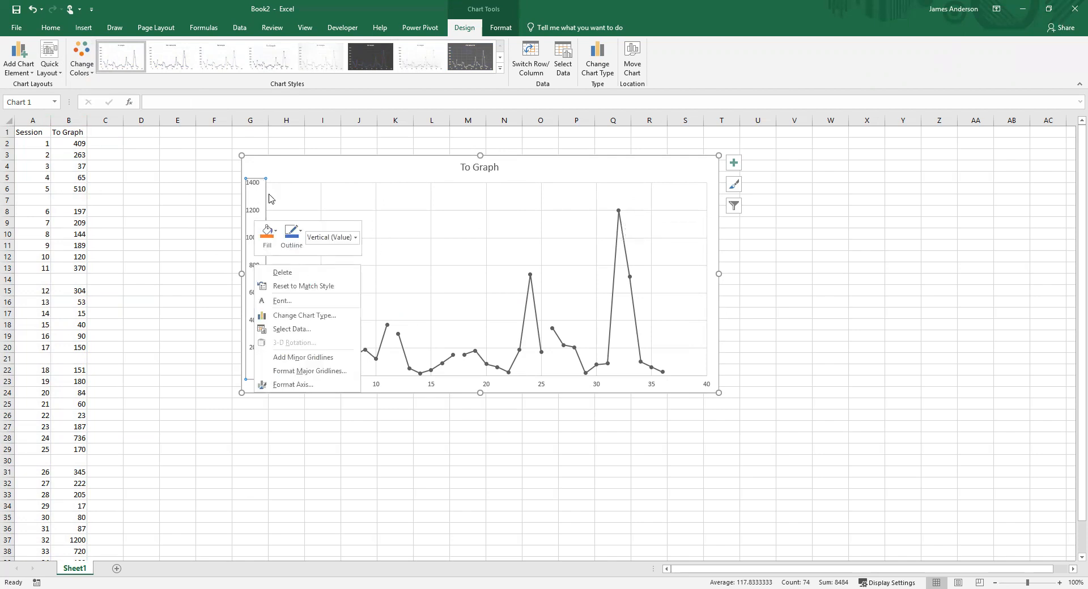
{"action": "left_click", "coordinate": [278, 386]}
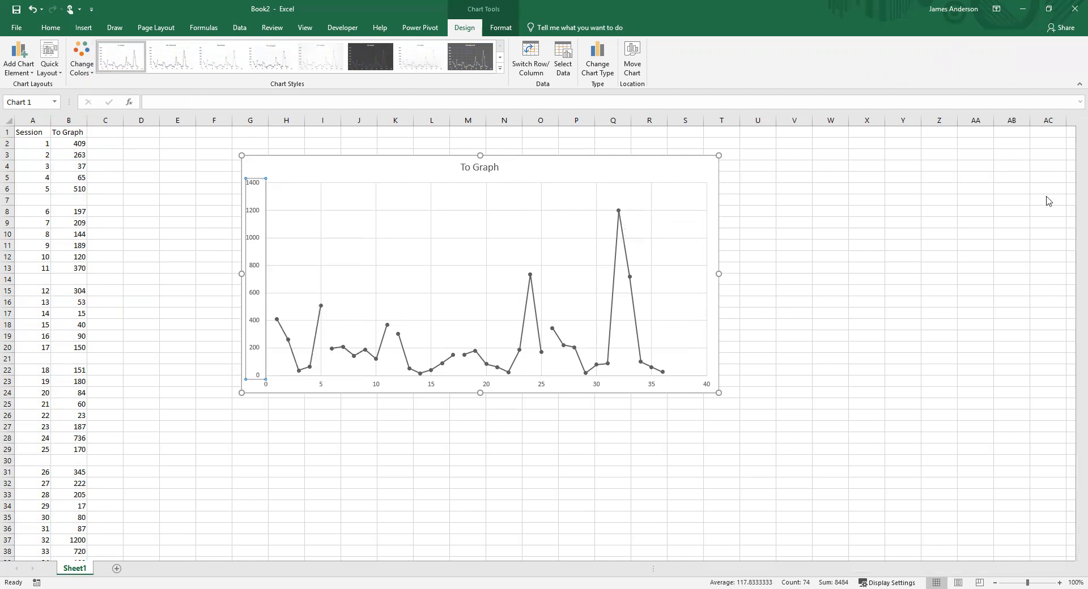
{"action": "left_click_drag", "start_coordinate": [1027, 233], "coordinate": [937, 234]}
{"action": "type", "text": "1200"}
{"action": "key", "text": "Return"}
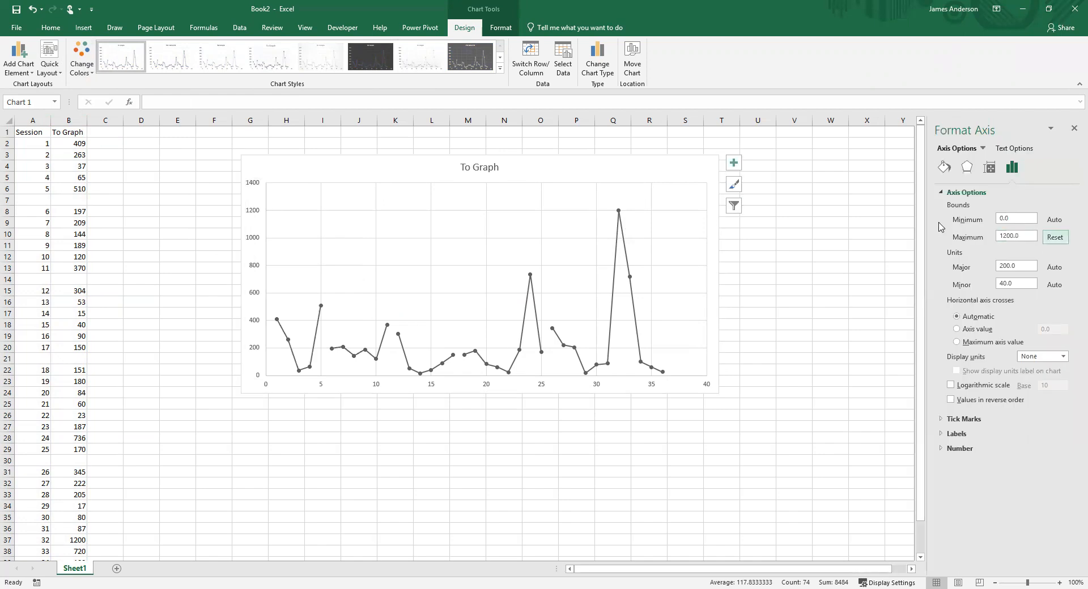
{"action": "left_click", "coordinate": [436, 405]}
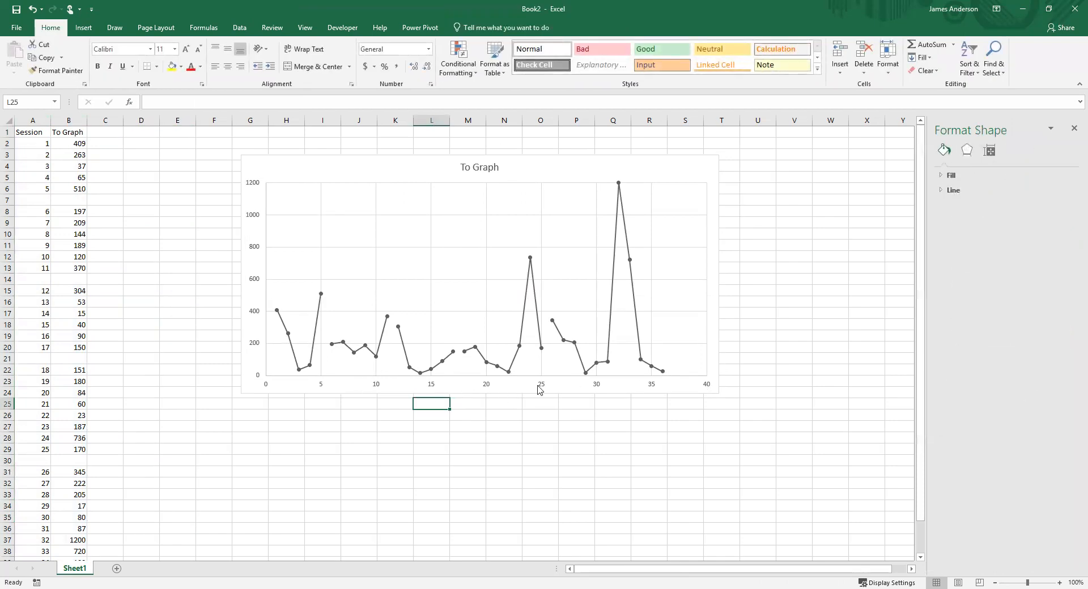
Check the last session number in the data, and set the horizontal axis maximum to 36 with a major unit of 1.
{"action": "scroll", "coordinate": [204, 495], "scroll_direction": "down", "scroll_amount": 2}
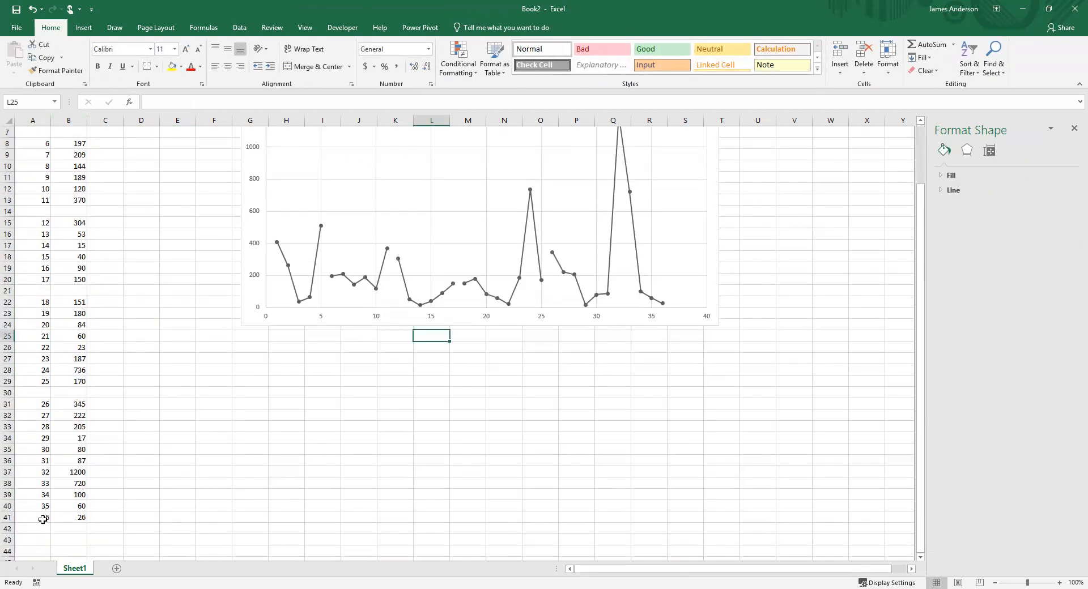
{"action": "scroll", "coordinate": [412, 492], "scroll_direction": "up", "scroll_amount": 2}
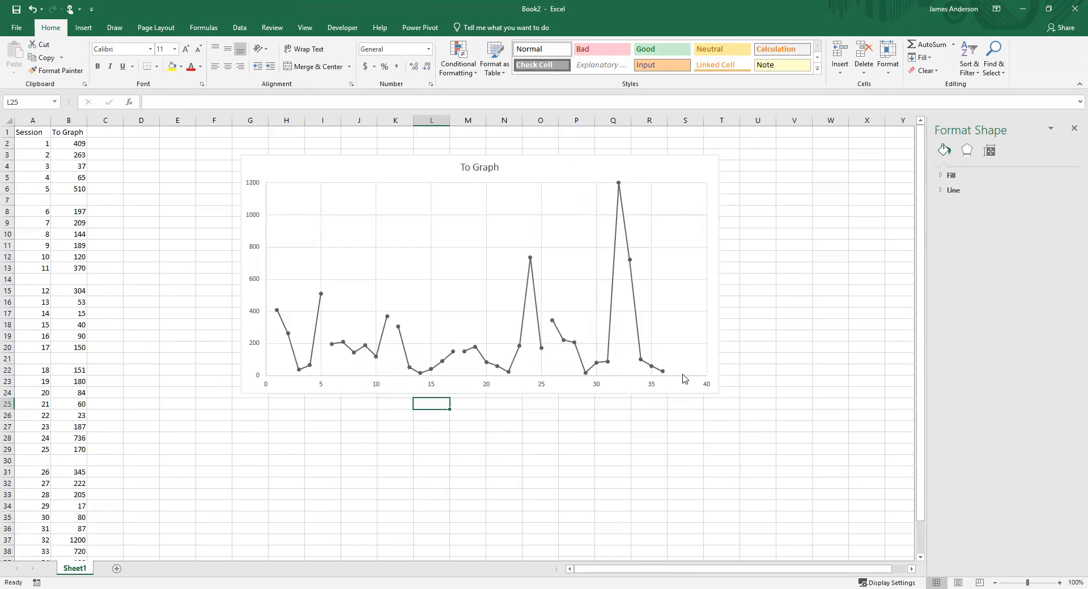
{"action": "left_click", "coordinate": [549, 388]}
{"action": "left_click", "coordinate": [546, 385]}
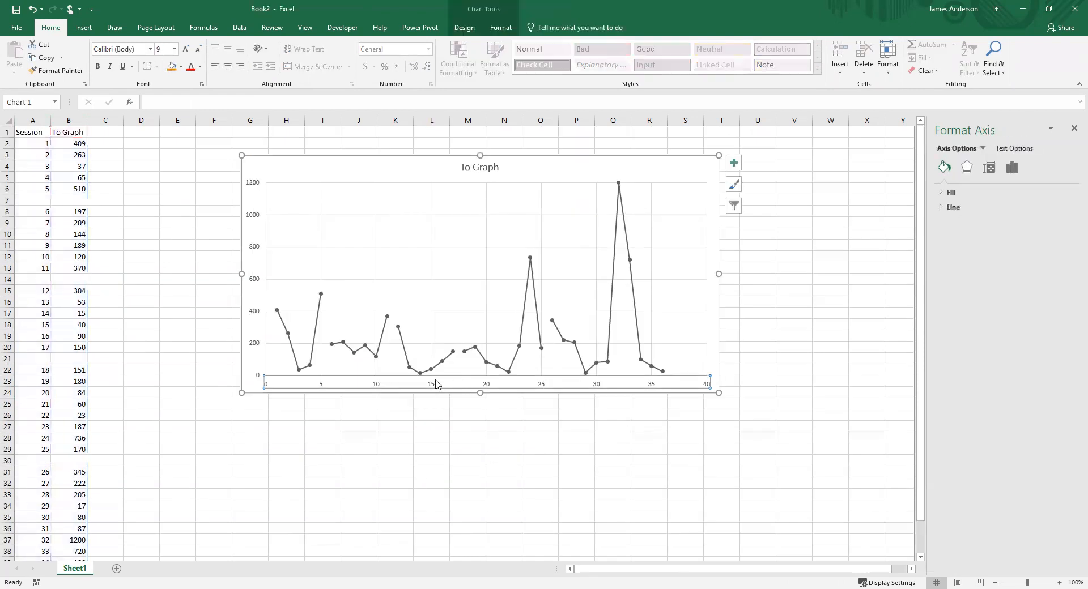
{"action": "right_click", "coordinate": [543, 387]}
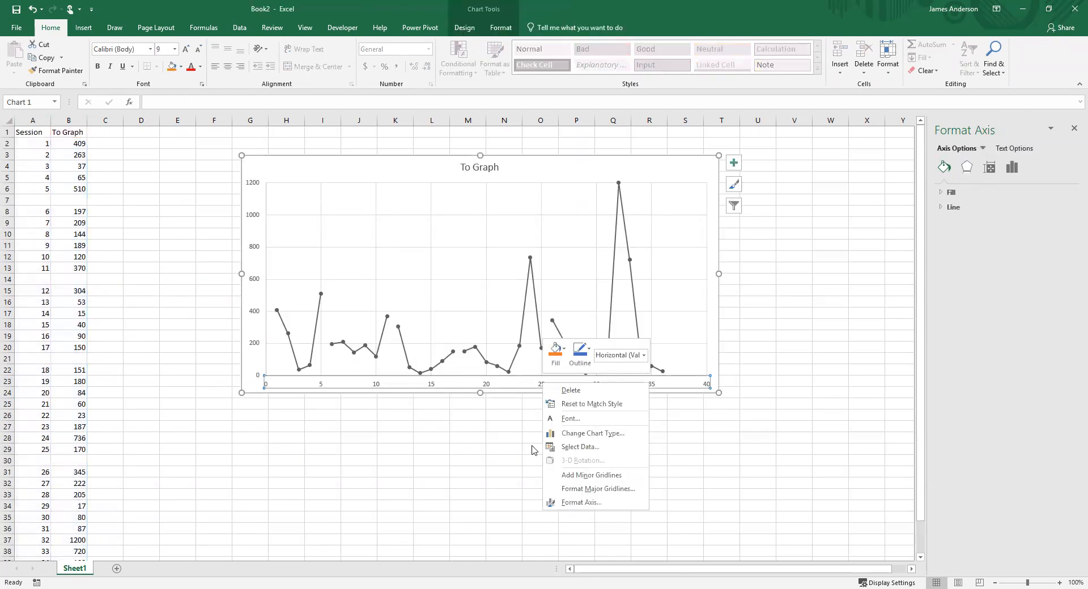
{"action": "left_click", "coordinate": [580, 502]}
{"action": "left_click", "coordinate": [1023, 236]}
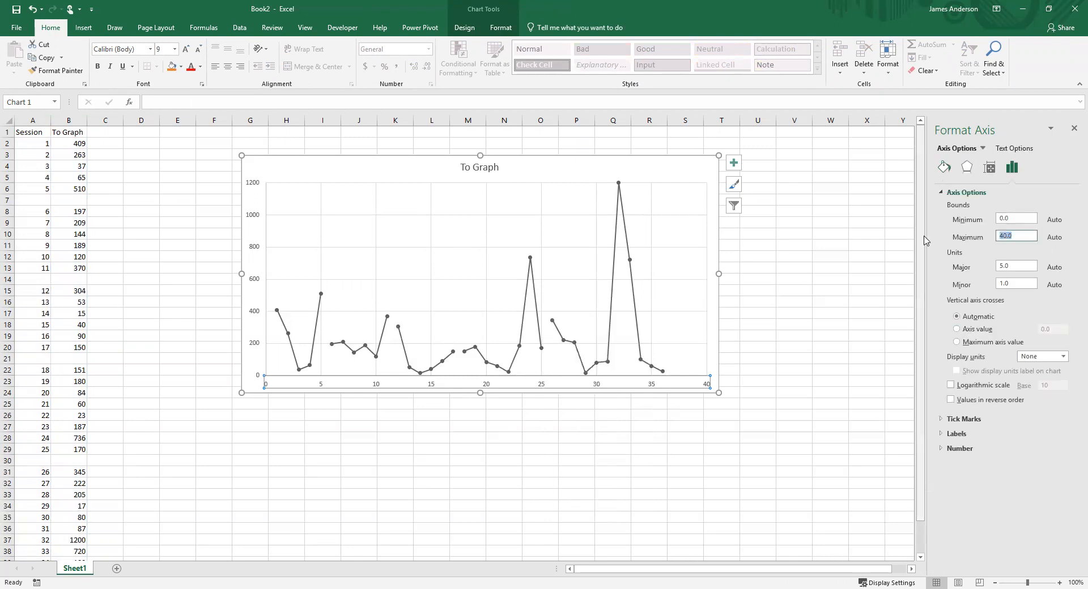
{"action": "type", "text": "36"}
{"action": "key", "text": "Tab"}
{"action": "key", "text": "Tab"}
{"action": "type", "text": "1"}
{"action": "key", "text": "Return"}
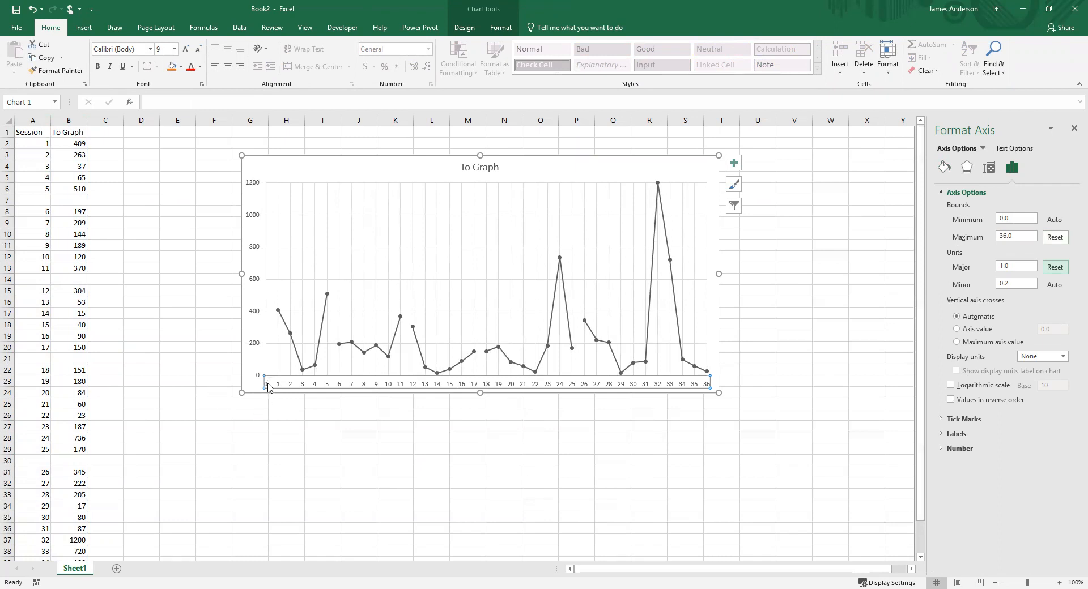
Set the minimum bound of the chart's horizontal axis to 1.
{"action": "left_click", "coordinate": [1027, 217]}
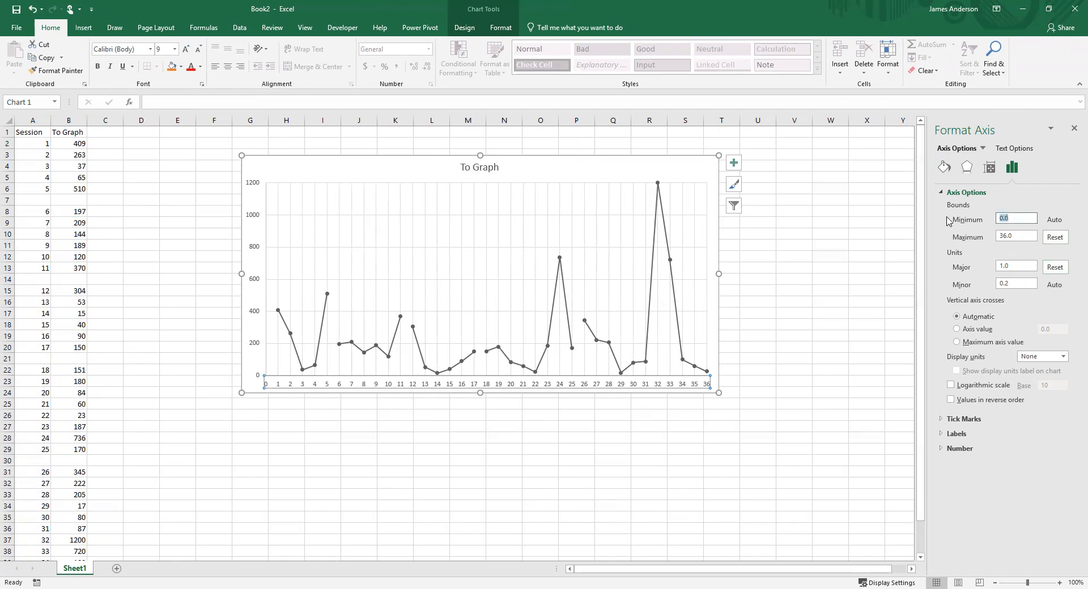
{"action": "key", "text": "Tab"}
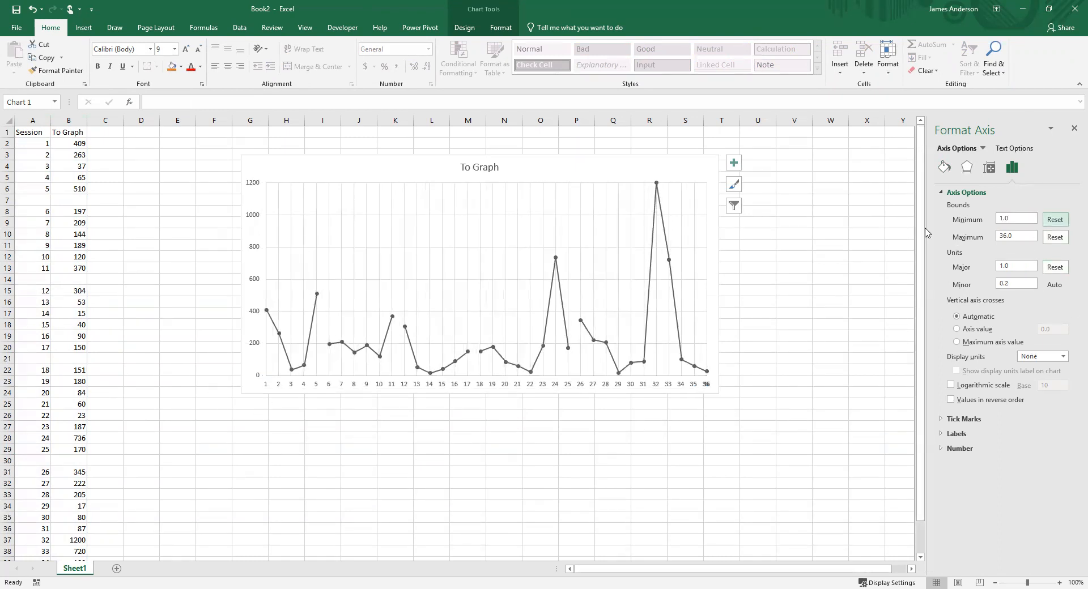
{"action": "left_click", "coordinate": [573, 172]}
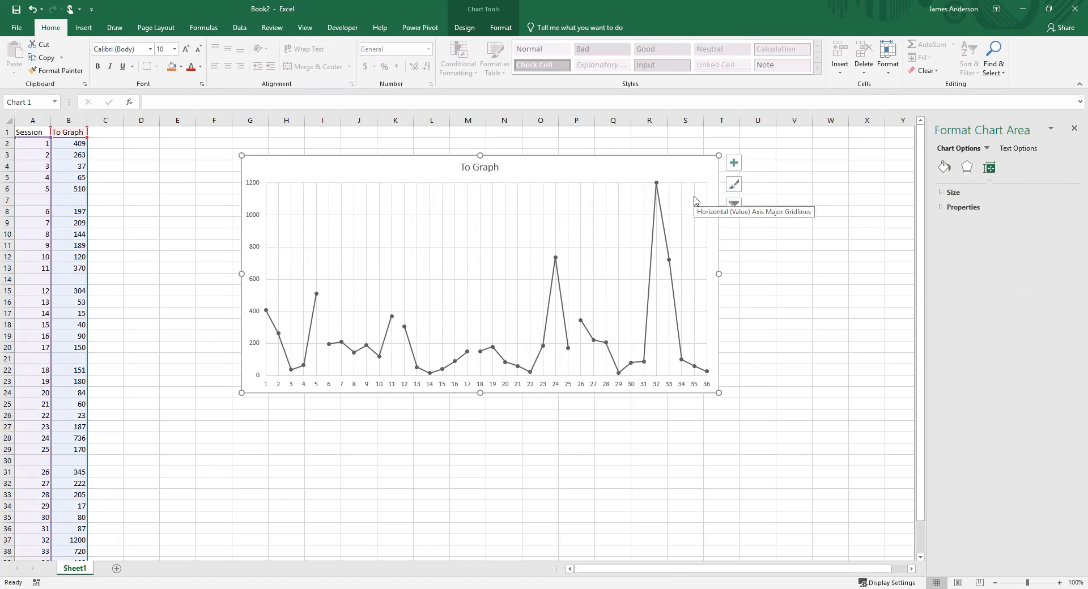
Calculate half of the vertical axis maximum in cell D6 with the formula =1200/2.
{"action": "mouse_move", "coordinate": [656, 186]}
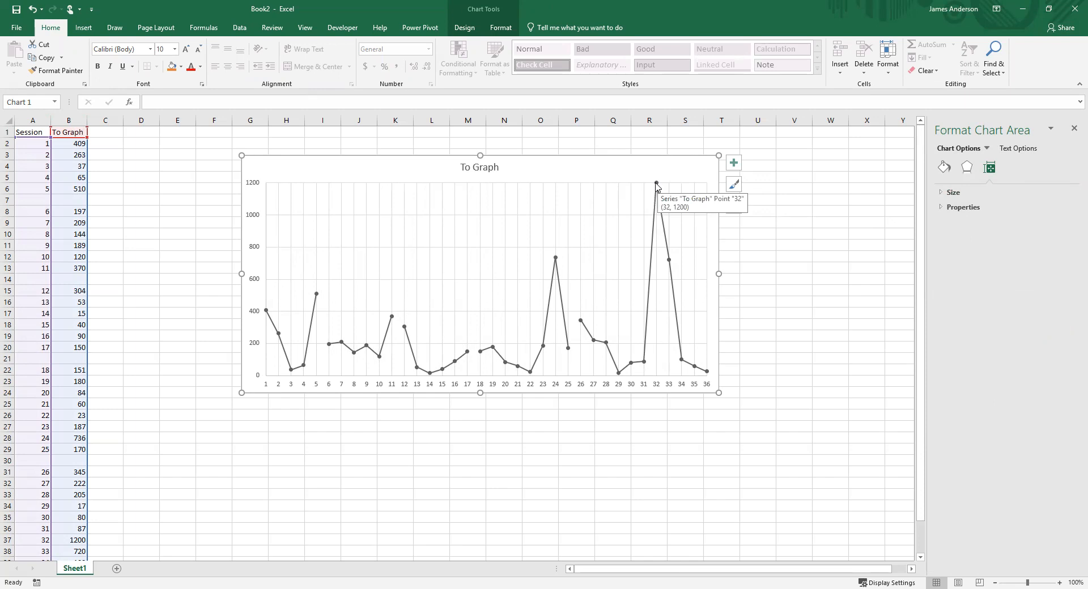
{"action": "left_click", "coordinate": [130, 190]}
{"action": "type", "text": "="}
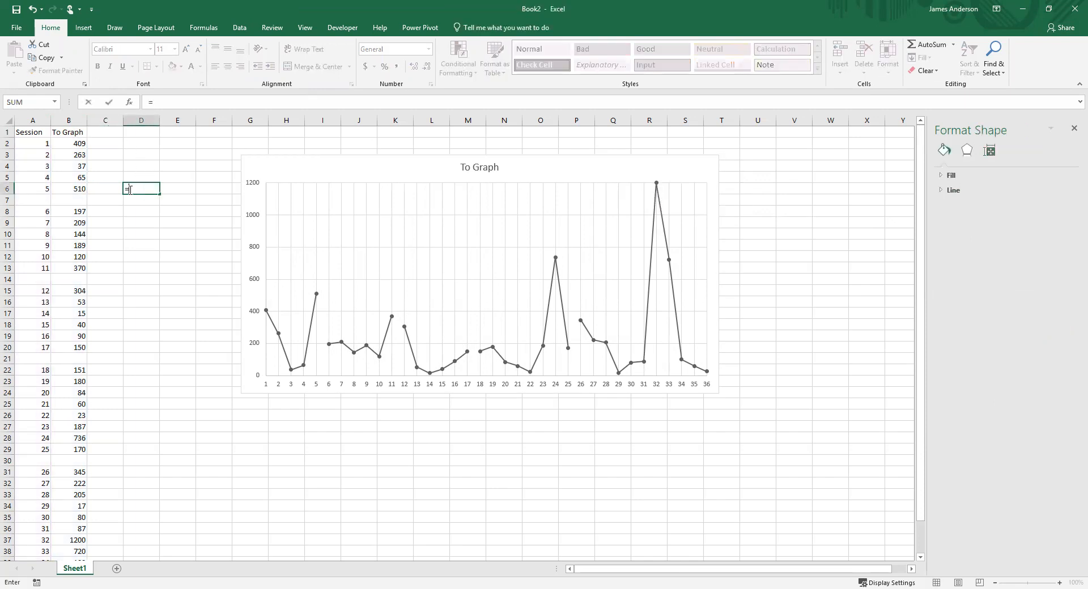
{"action": "type", "text": "1200/2"}
{"action": "key", "text": "Return"}
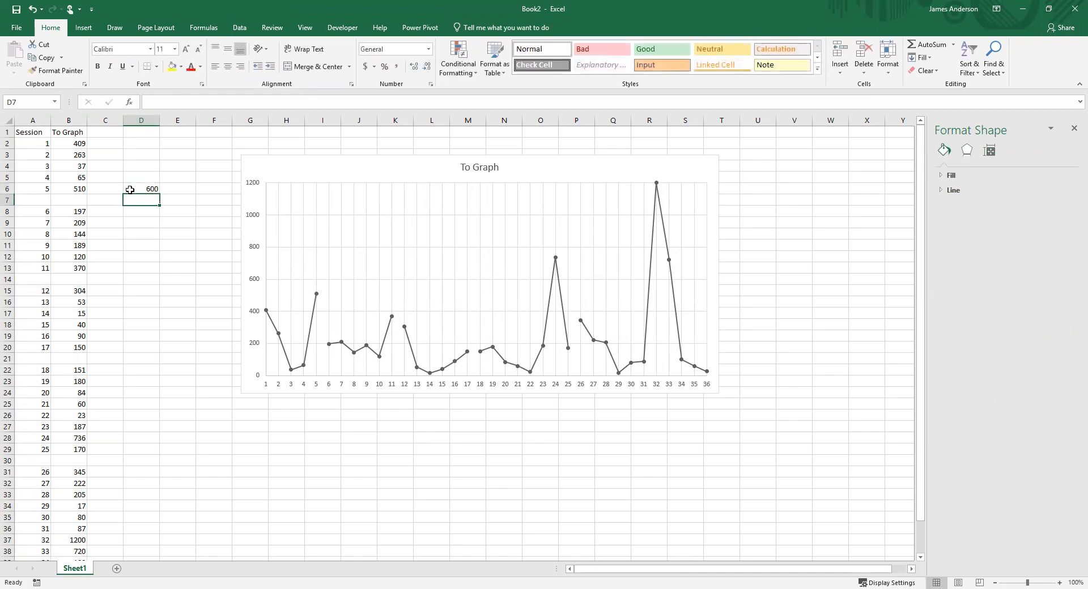
Add a data series named Phase Line 1 to the chart with X value 5.5 and Y value 600.
{"action": "left_click", "coordinate": [478, 206]}
{"action": "left_click", "coordinate": [468, 29]}
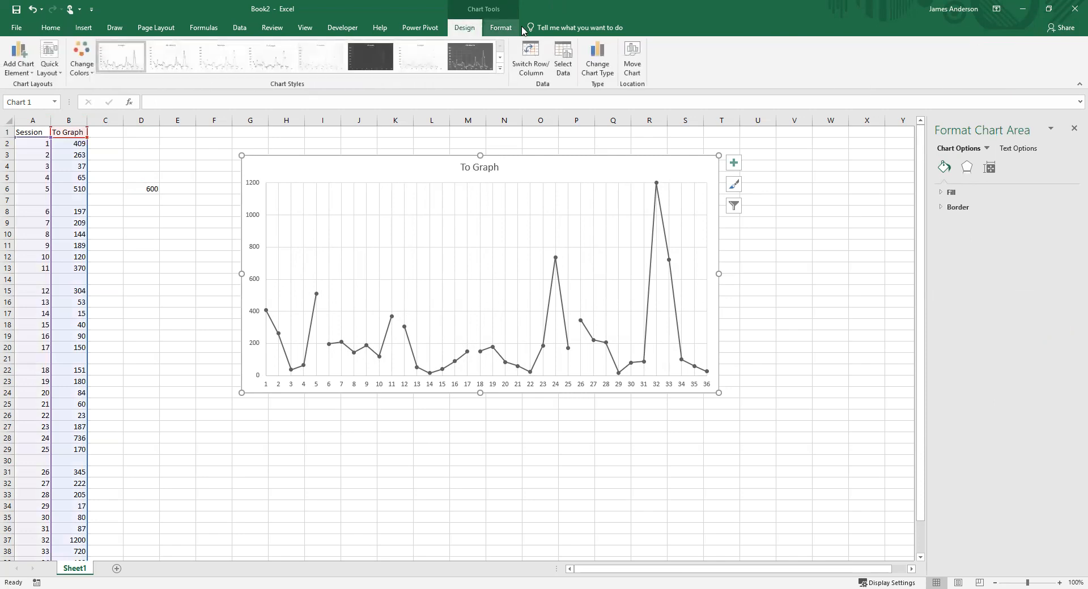
{"action": "left_click", "coordinate": [564, 59]}
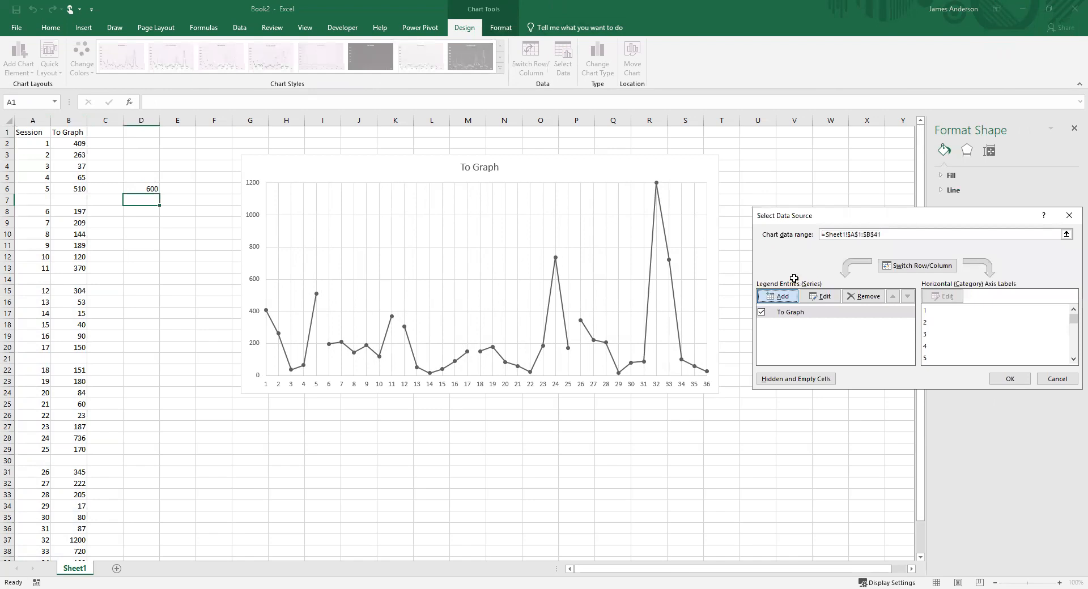
{"action": "left_click", "coordinate": [781, 296]}
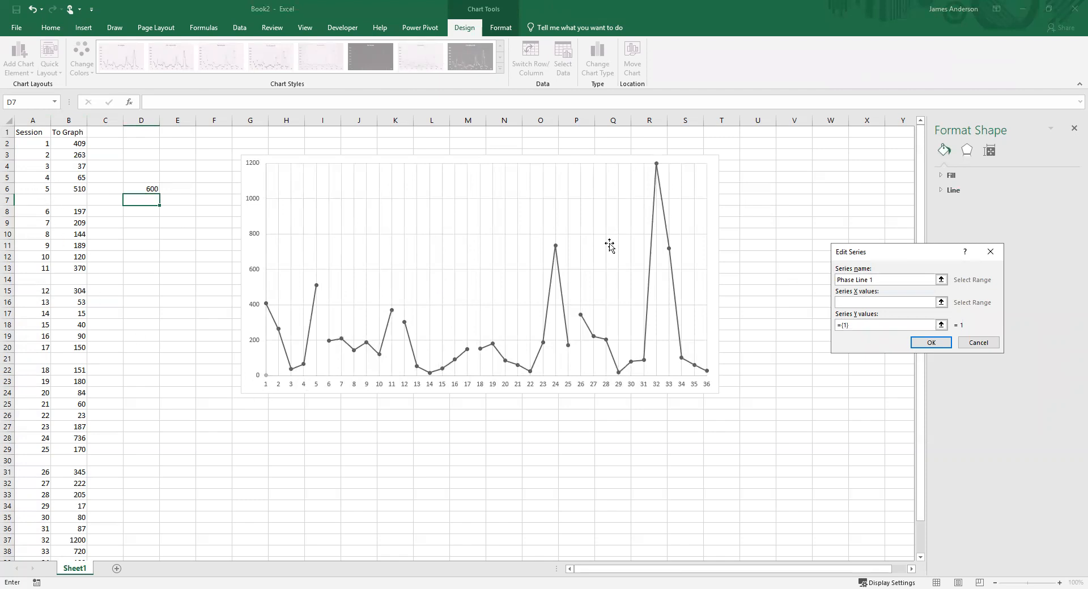
{"action": "left_click", "coordinate": [857, 301]}
{"action": "type", "text": "5.5"}
{"action": "key", "text": "Tab"}
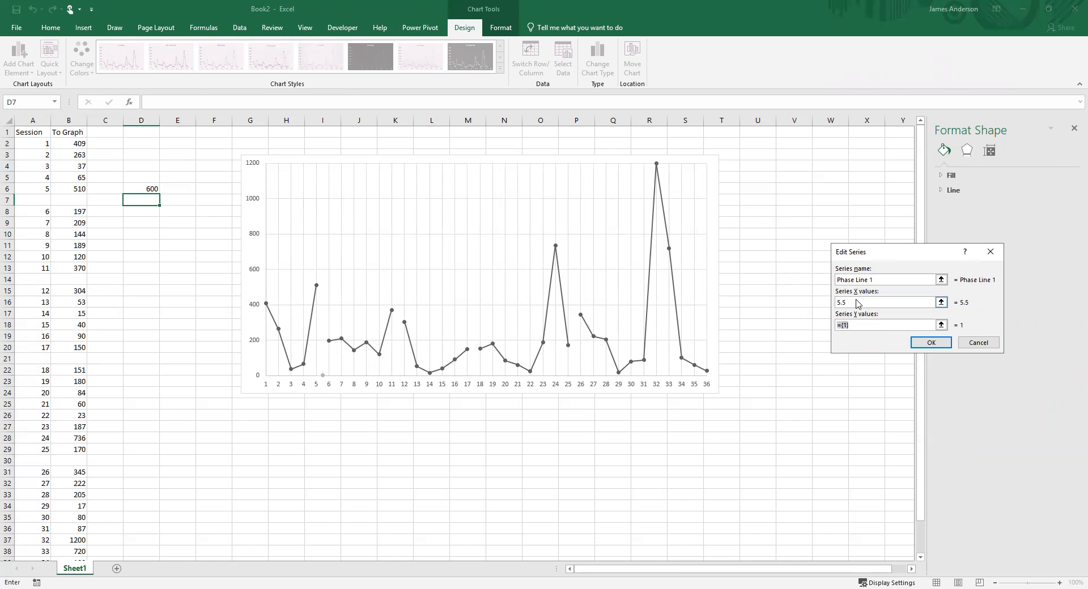
{"action": "type", "text": "600"}
{"action": "left_click", "coordinate": [931, 342]}
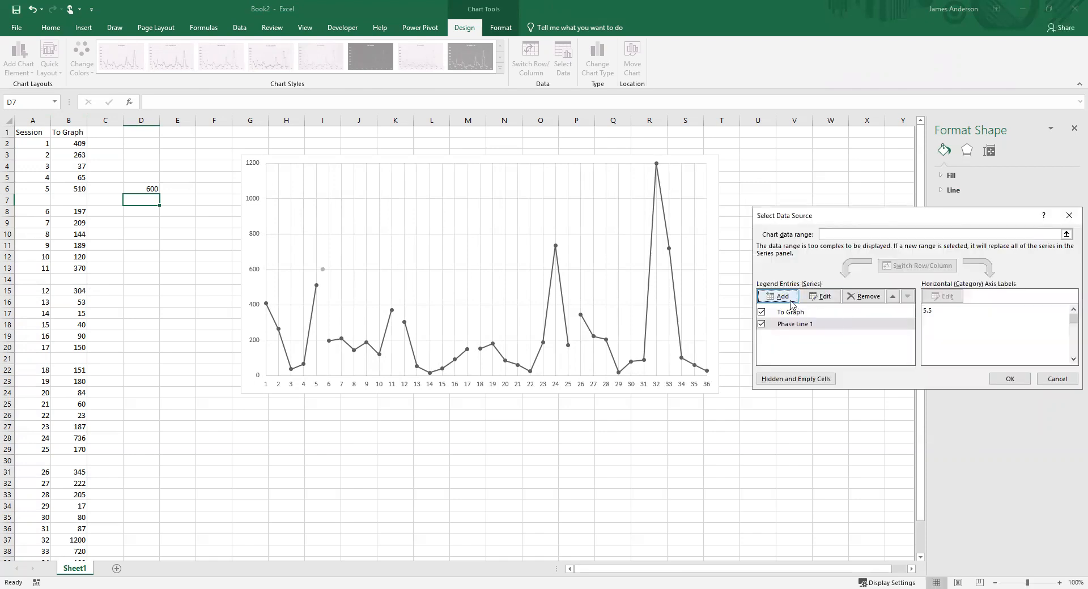
Add a data series named Phase Line 2 to the chart with X value 11.5 and Y value 600.
{"action": "left_click", "coordinate": [777, 297]}
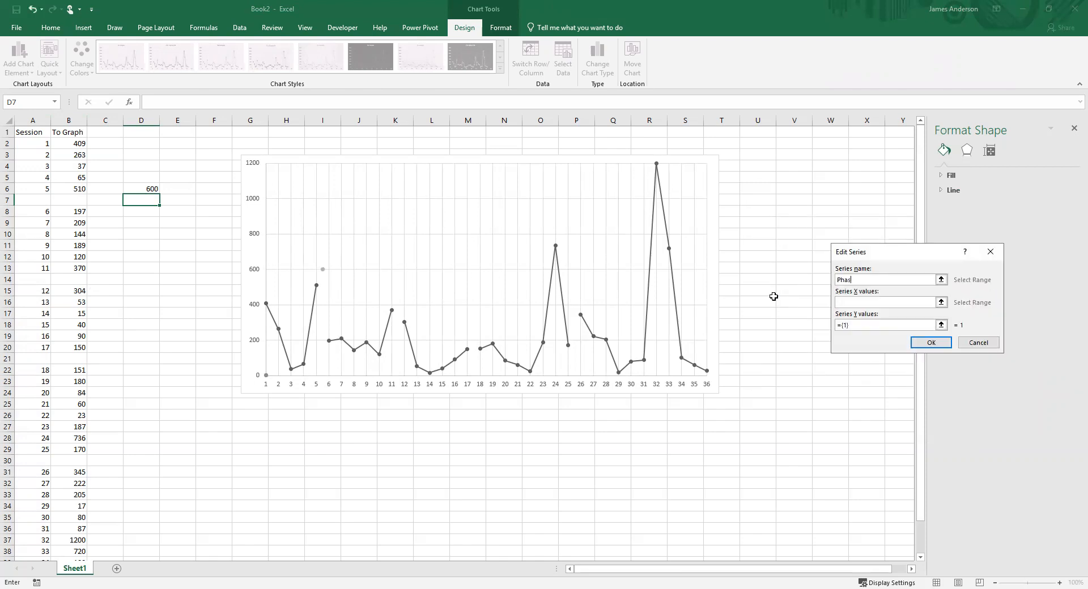
{"action": "type", "text": "Phase Line 2"}
{"action": "key", "text": "Tab"}
{"action": "type", "text": "1"}
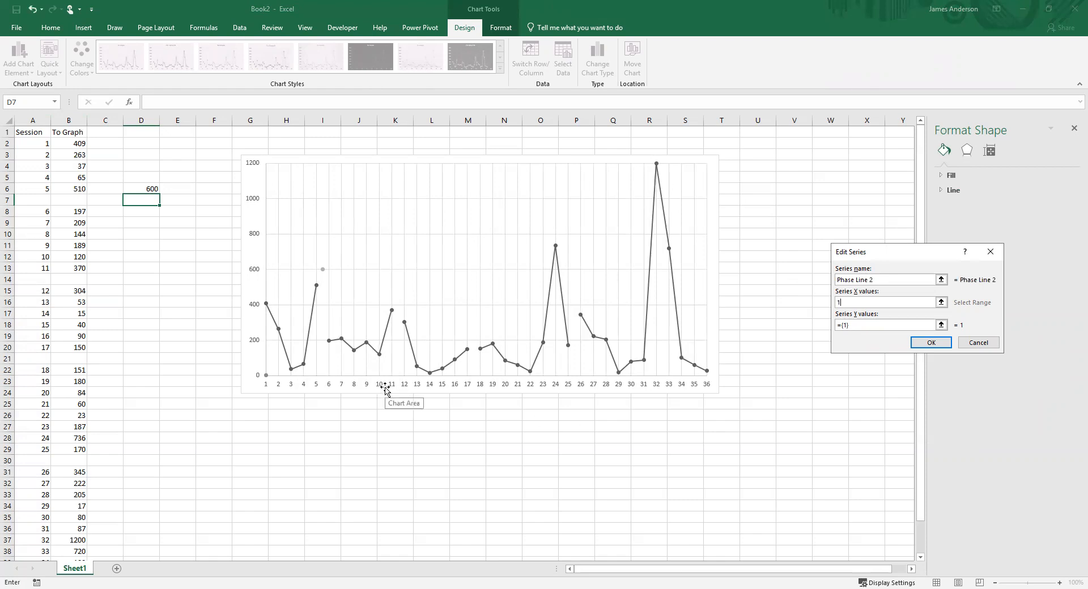
{"action": "key", "text": "Tab"}
{"action": "type", "text": "6"}
{"action": "key", "text": "Return"}
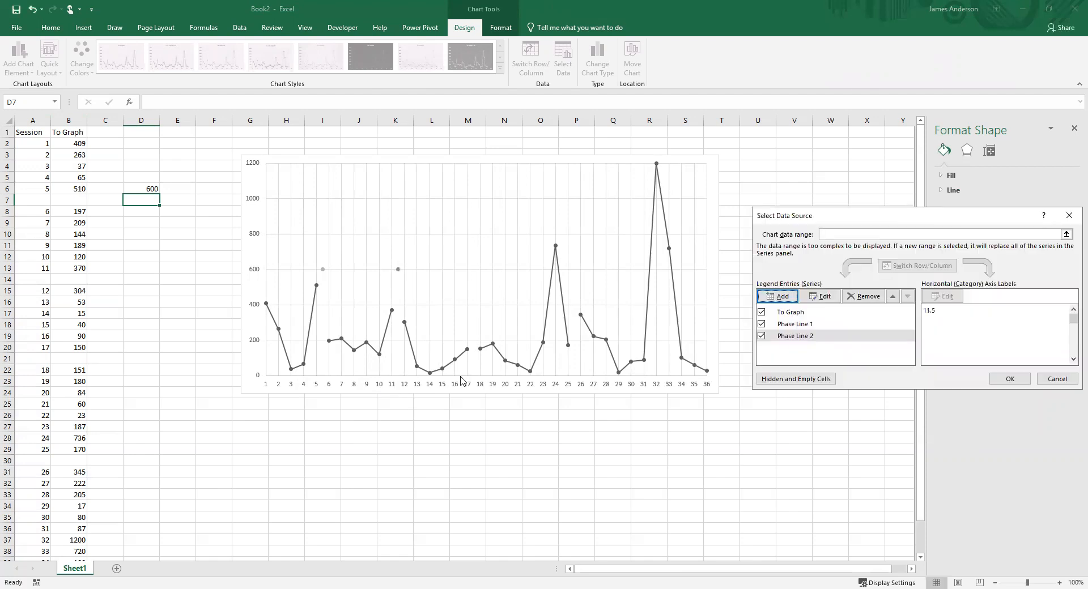
Add a data series named Phase Line 3 to the chart with X value 25.5 and Y value 600, and apply the data source changes.
{"action": "left_click", "coordinate": [781, 299]}
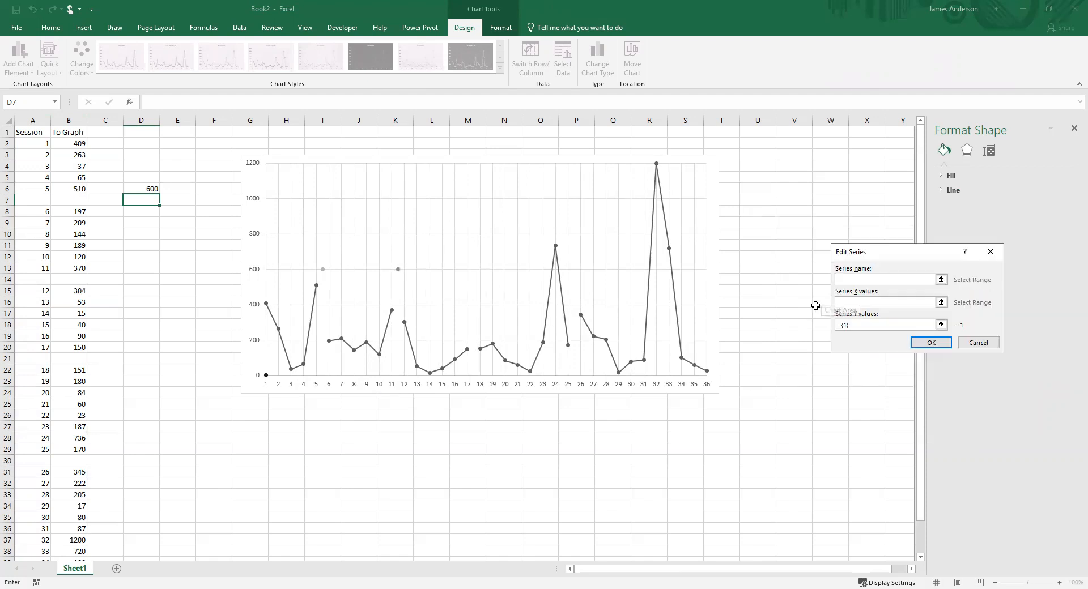
{"action": "type", "text": "Phase Line 3"}
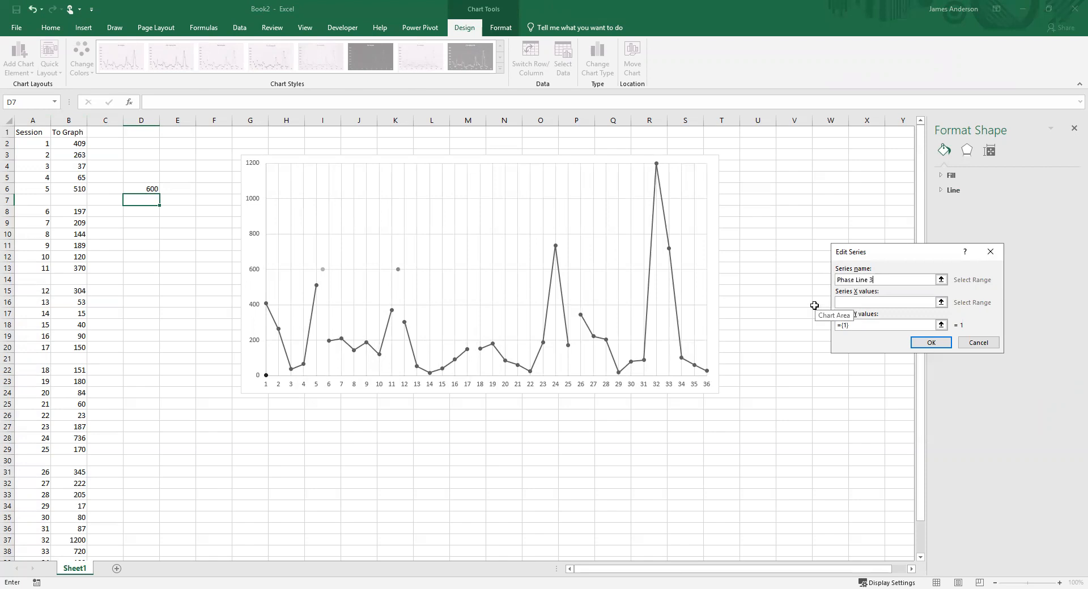
{"action": "key", "text": "Tab"}
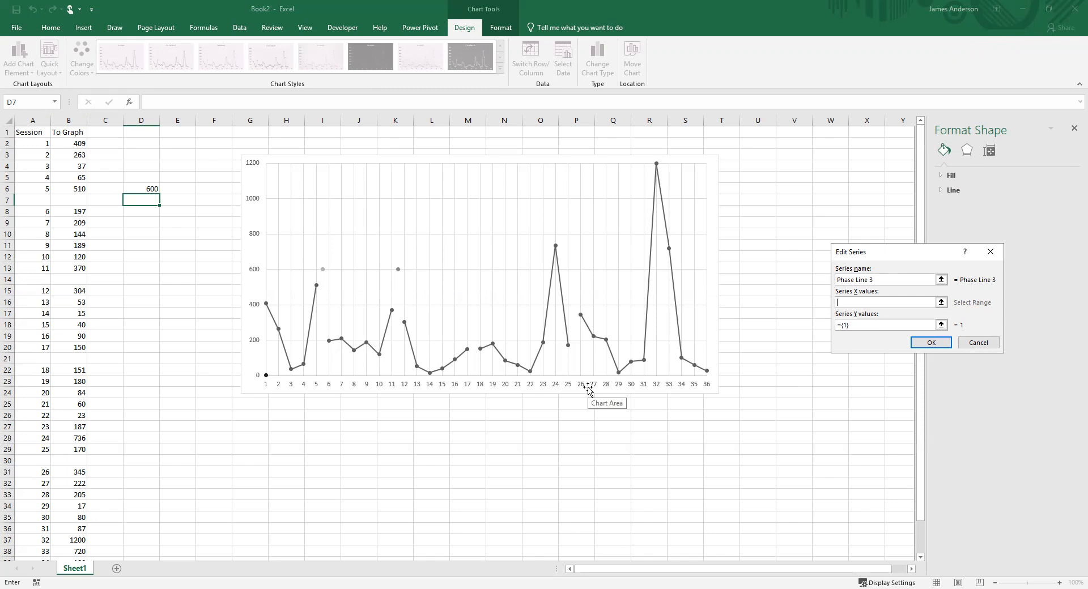
{"action": "key", "text": "Tab"}
{"action": "type", "text": "60"}
{"action": "key", "text": "Return"}
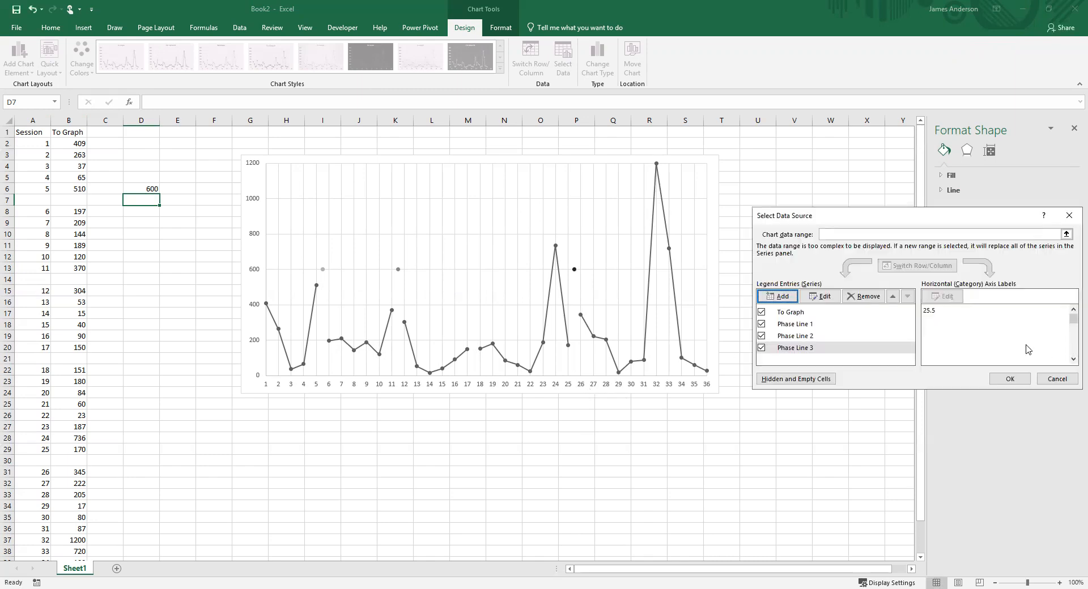
{"action": "left_click", "coordinate": [991, 376]}
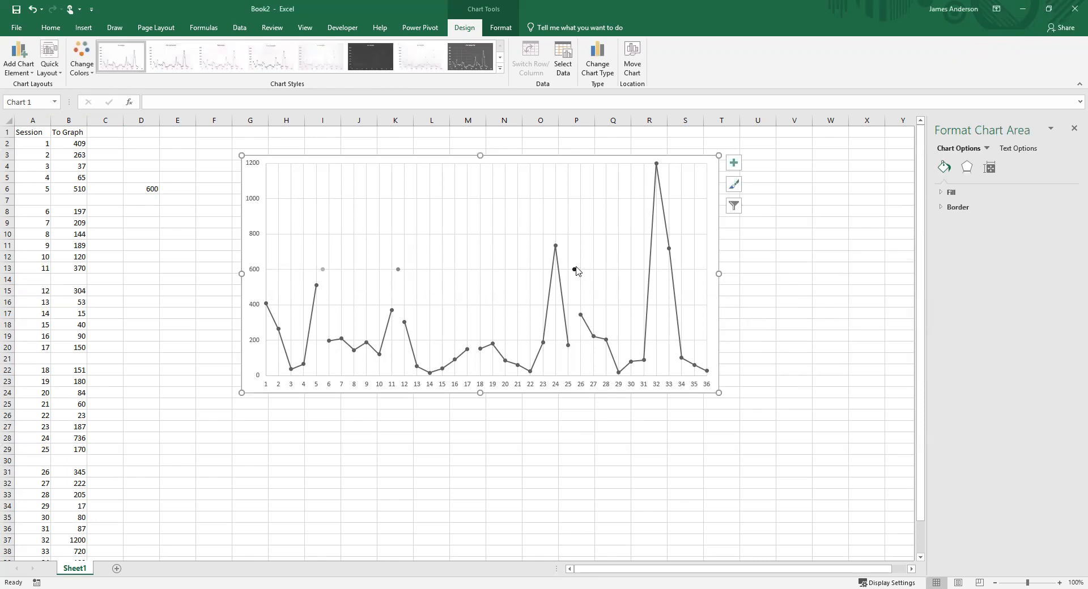
Add percentage error bars to the Phase Line 1, Phase Line 2 and Phase Line 3 series.
{"action": "left_click", "coordinate": [323, 270]}
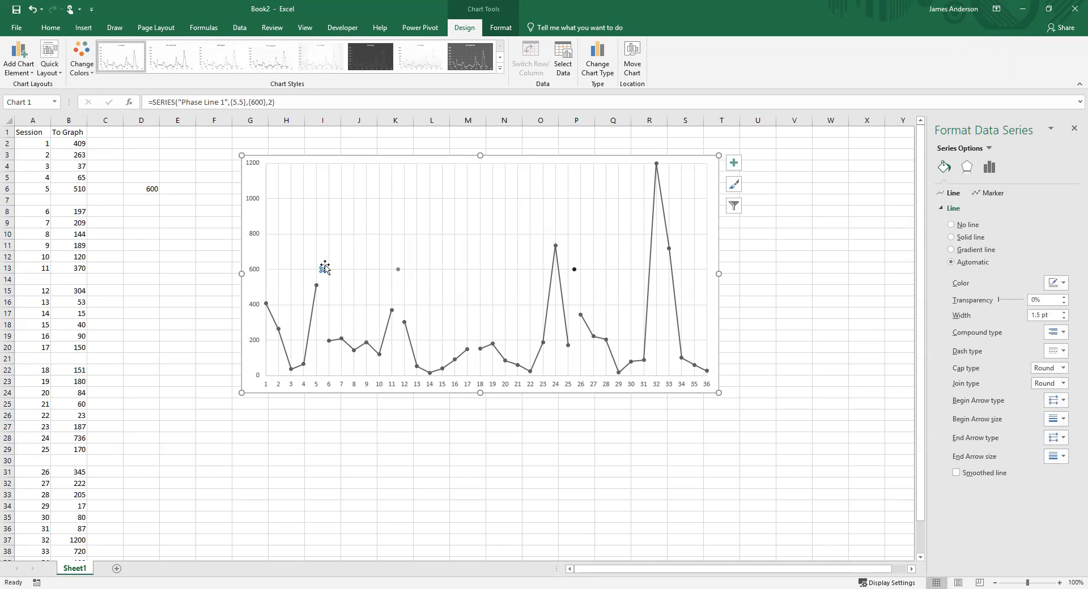
{"action": "left_click", "coordinate": [734, 164]}
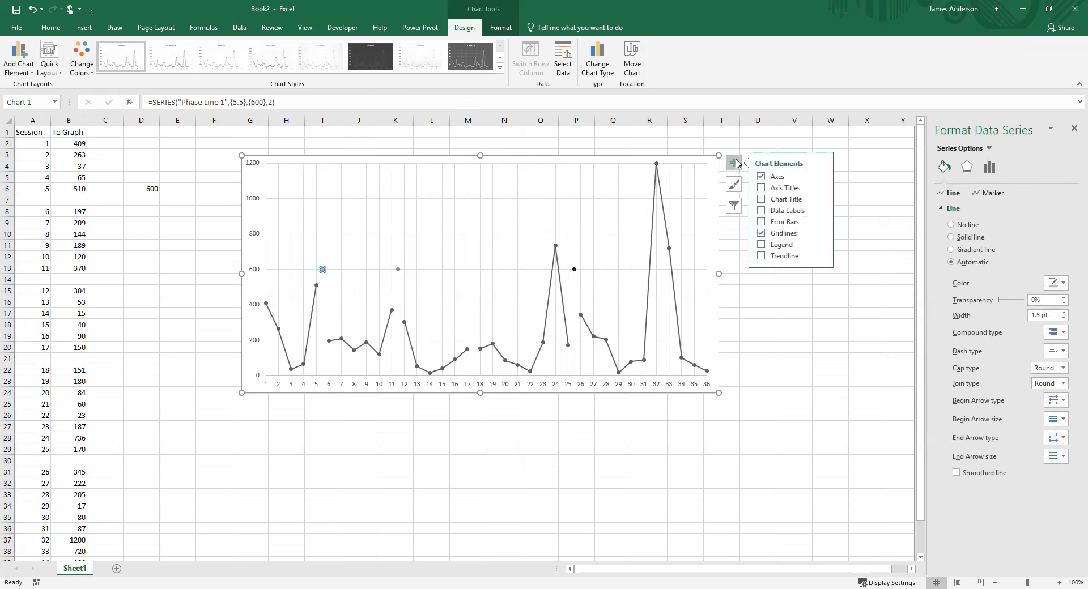
{"action": "left_click", "coordinate": [822, 223]}
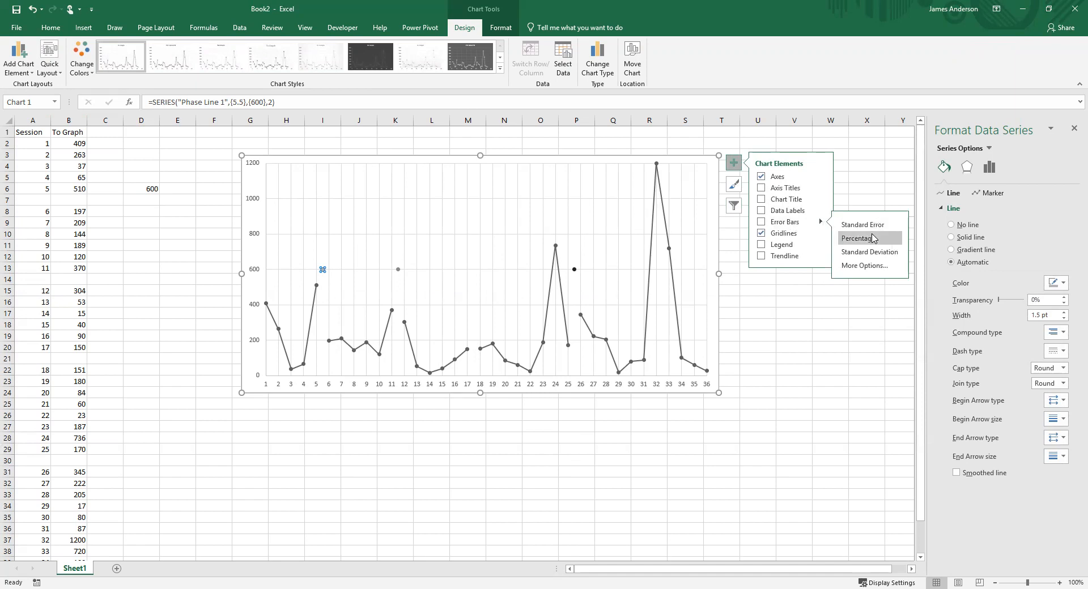
{"action": "left_click", "coordinate": [398, 269]}
{"action": "left_click", "coordinate": [858, 238]}
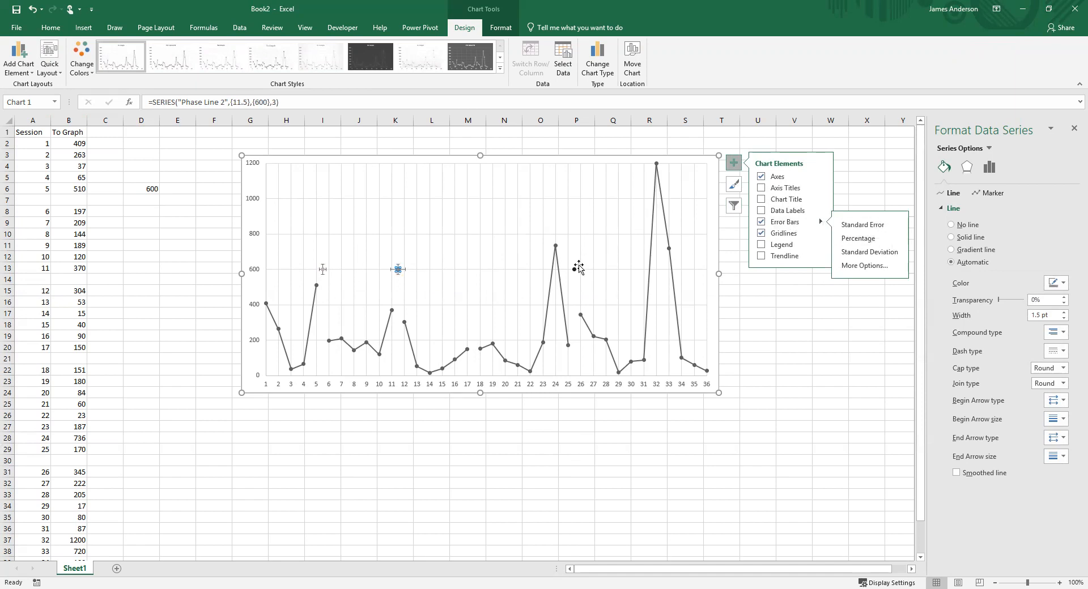
{"action": "left_click", "coordinate": [574, 270]}
{"action": "left_click", "coordinate": [877, 242]}
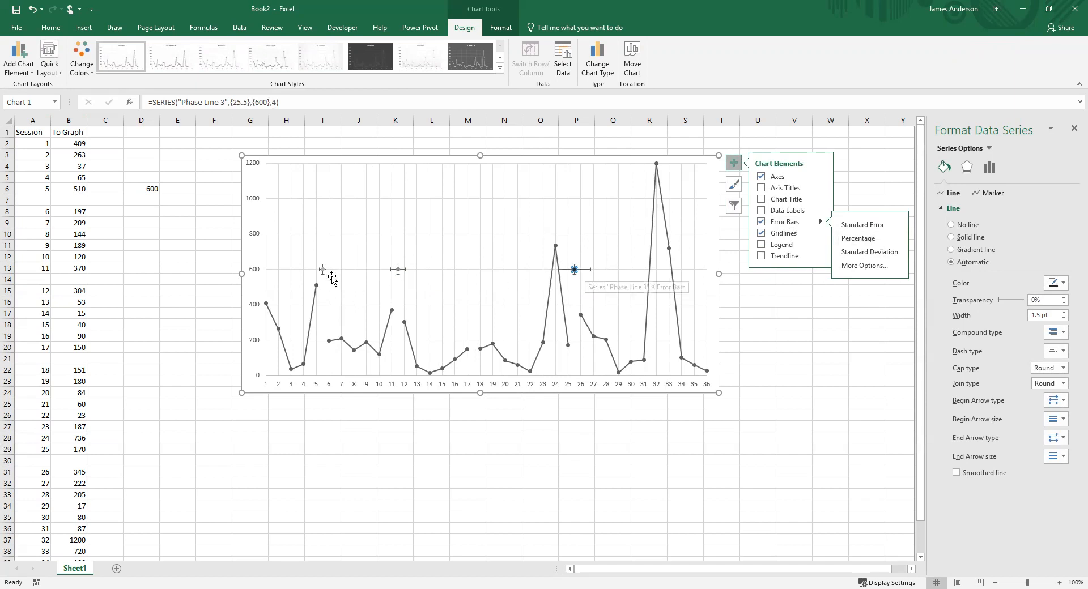
Set the error amount of the Phase Line 3 horizontal error bars to 0 percent.
{"action": "left_click", "coordinate": [589, 269]}
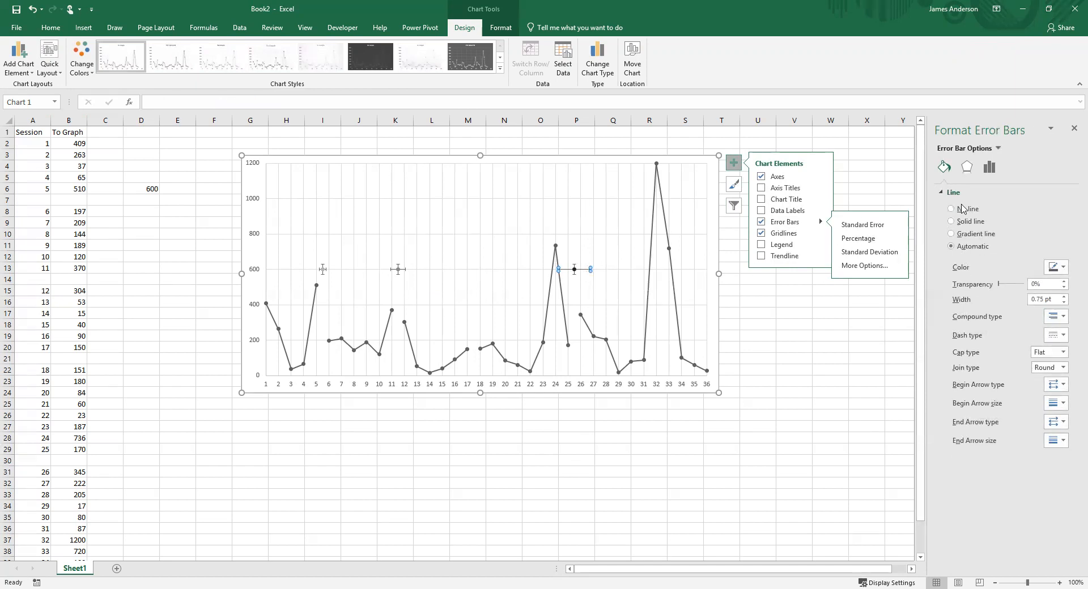
{"action": "right_click", "coordinate": [586, 273]}
{"action": "left_click", "coordinate": [623, 354]}
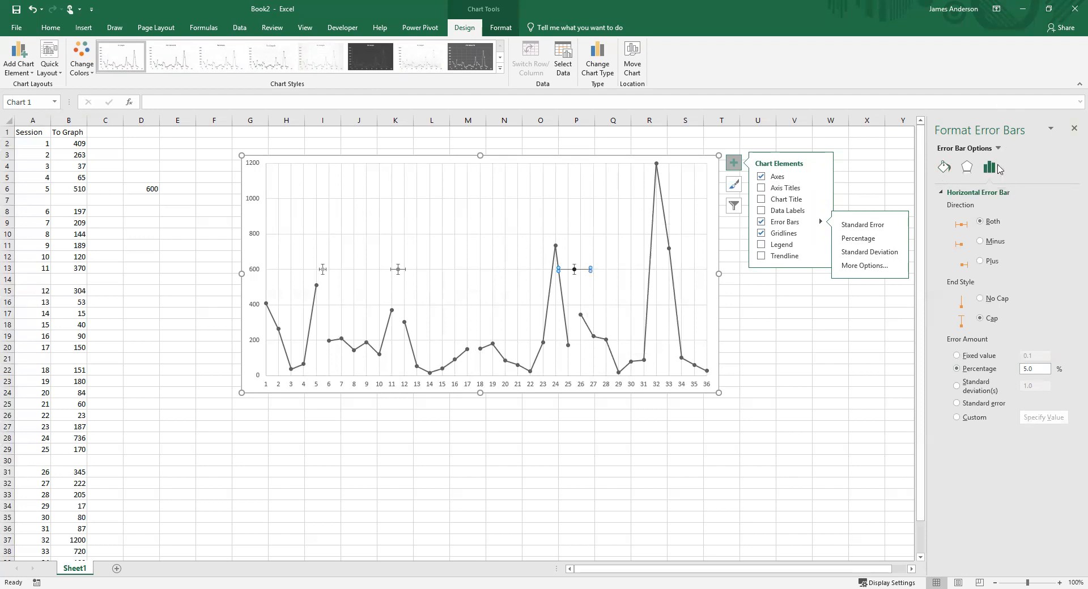
{"action": "left_click", "coordinate": [944, 167]}
{"action": "left_click", "coordinate": [989, 167]}
{"action": "left_click_drag", "start_coordinate": [1038, 371], "coordinate": [996, 369]}
{"action": "type", "text": "0"}
{"action": "key", "text": "Return"}
Set the Phase Line 3 vertical error bars to 100 percent with the No Cap end style.
{"action": "left_click", "coordinate": [998, 148]}
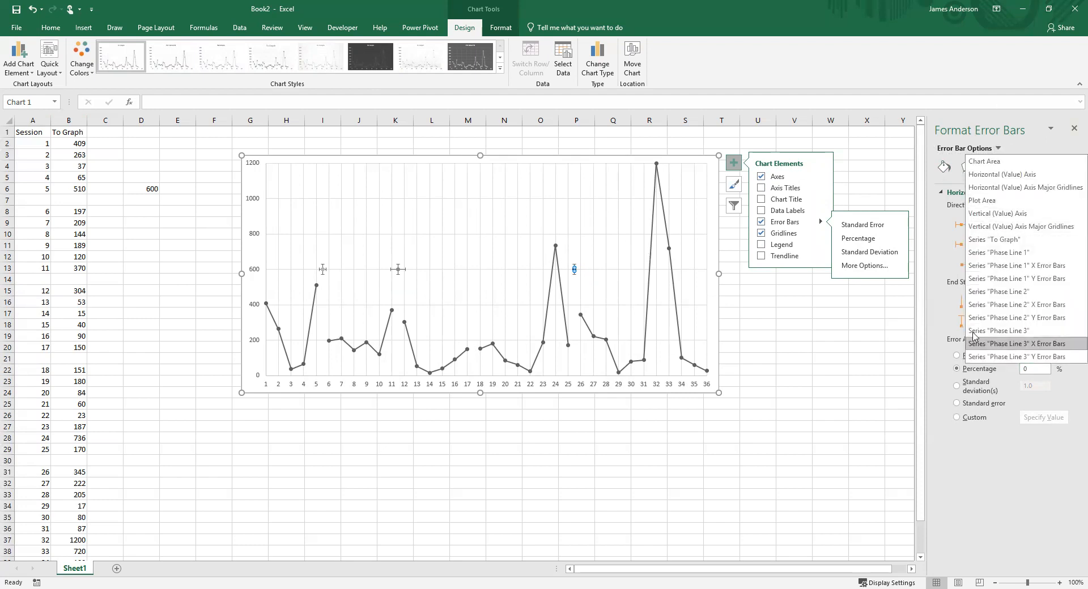
{"action": "left_click", "coordinate": [1038, 357]}
{"action": "type", "text": "100"}
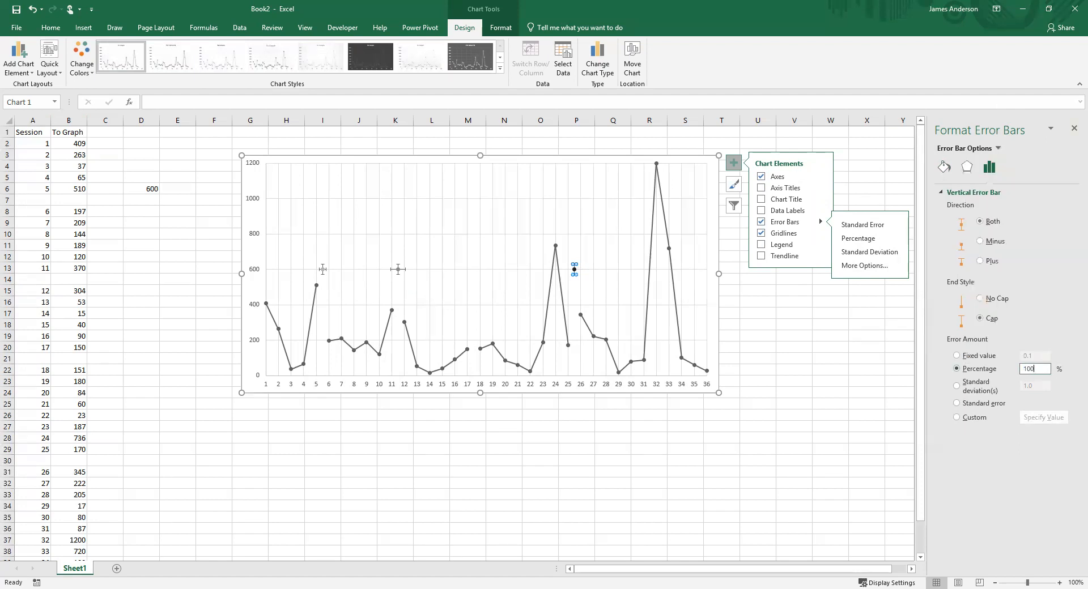
{"action": "left_click", "coordinate": [997, 302]}
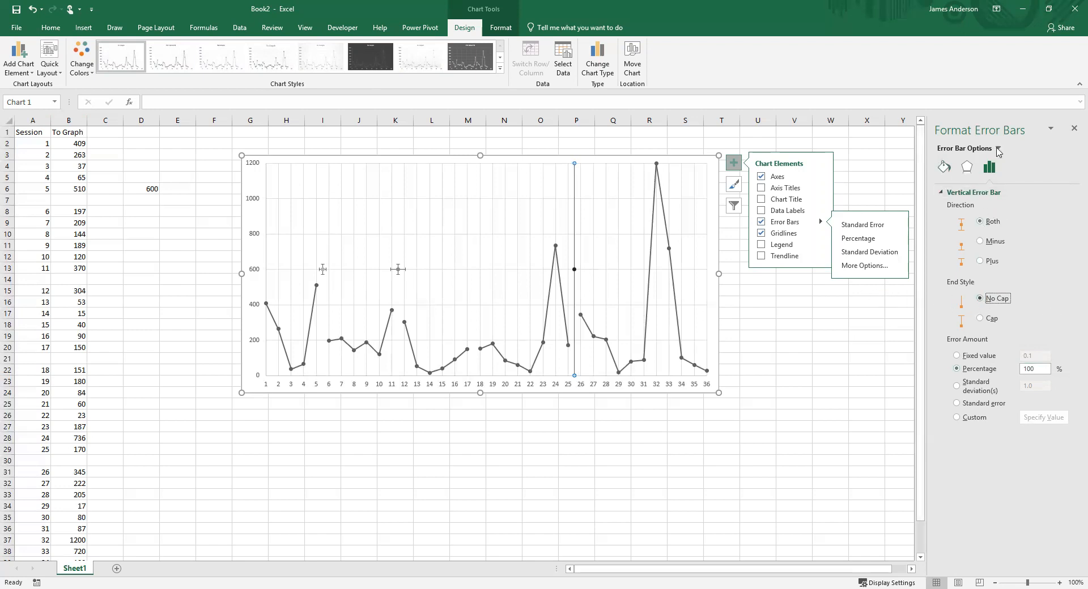
Set the error amount of the Phase Line 2 vertical error bars to 100 percent.
{"action": "left_click", "coordinate": [998, 149]}
{"action": "left_click", "coordinate": [1055, 318]}
{"action": "type", "text": "0"}
{"action": "key", "text": "Return"}
{"action": "left_click", "coordinate": [999, 149]}
{"action": "left_click", "coordinate": [1041, 370]}
{"action": "left_click_drag", "start_coordinate": [1041, 369], "coordinate": [957, 367]}
{"action": "type", "text": "100"}
{"action": "key", "text": "Return"}
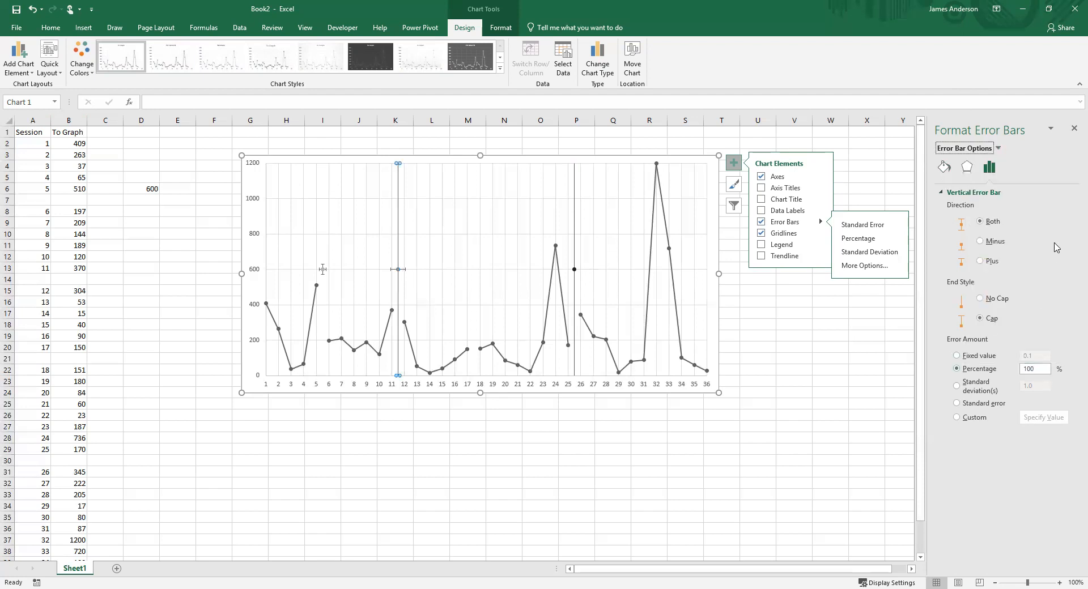
Set the Phase Line 2 horizontal error bars to 0 percent and give its vertical error bars the No Cap end style.
{"action": "left_click", "coordinate": [999, 149]}
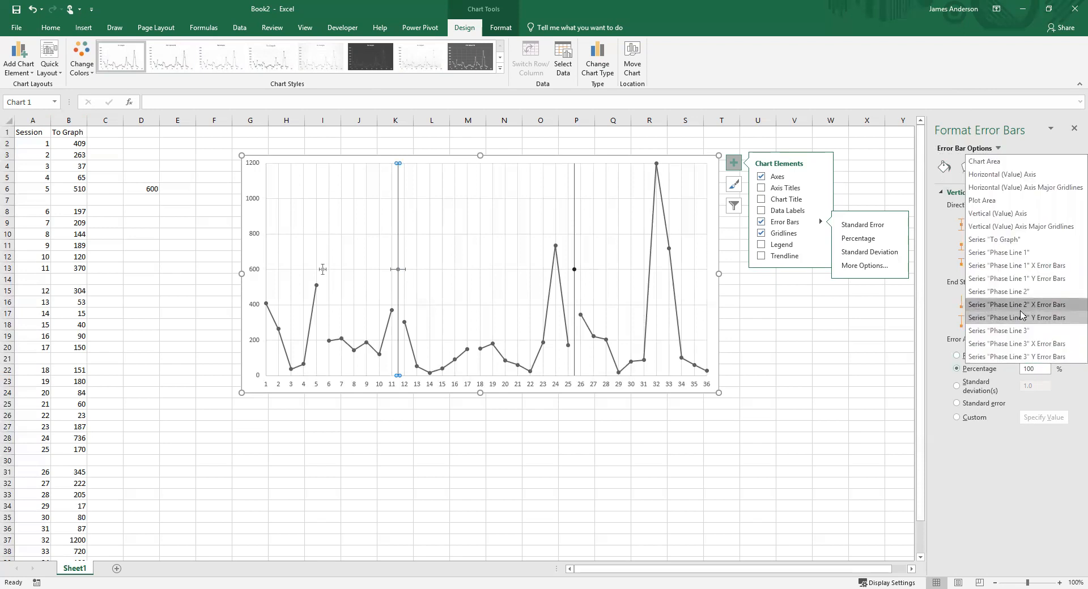
{"action": "left_click", "coordinate": [1020, 308]}
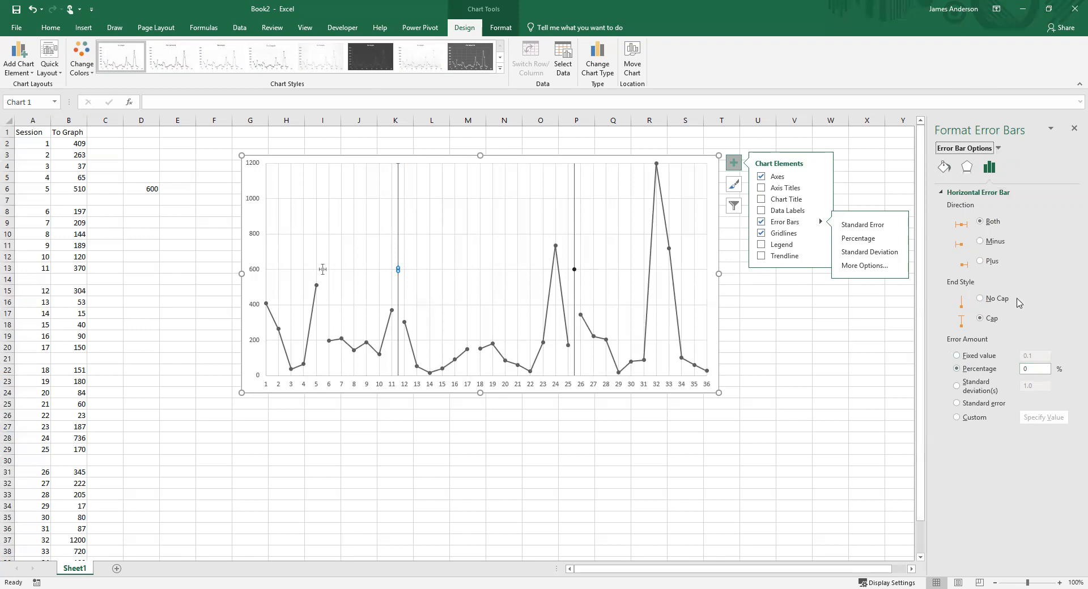
{"action": "left_click", "coordinate": [999, 148]}
{"action": "left_click", "coordinate": [1023, 318]}
{"action": "left_click", "coordinate": [991, 296]}
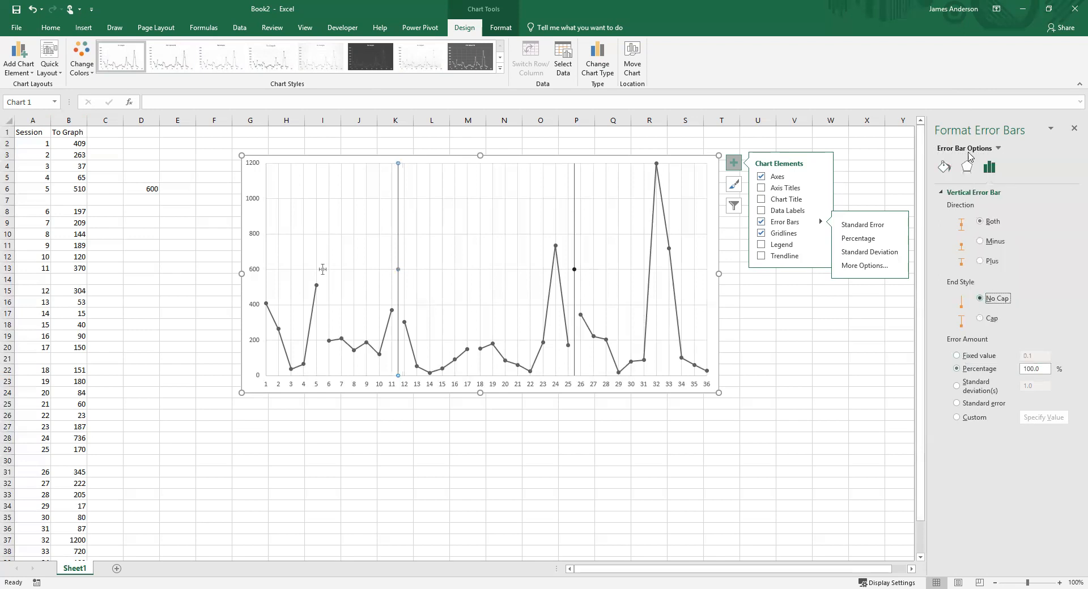
Set the Phase Line 1 vertical error bars to 100 percent with the No Cap end style.
{"action": "left_click", "coordinate": [999, 149]}
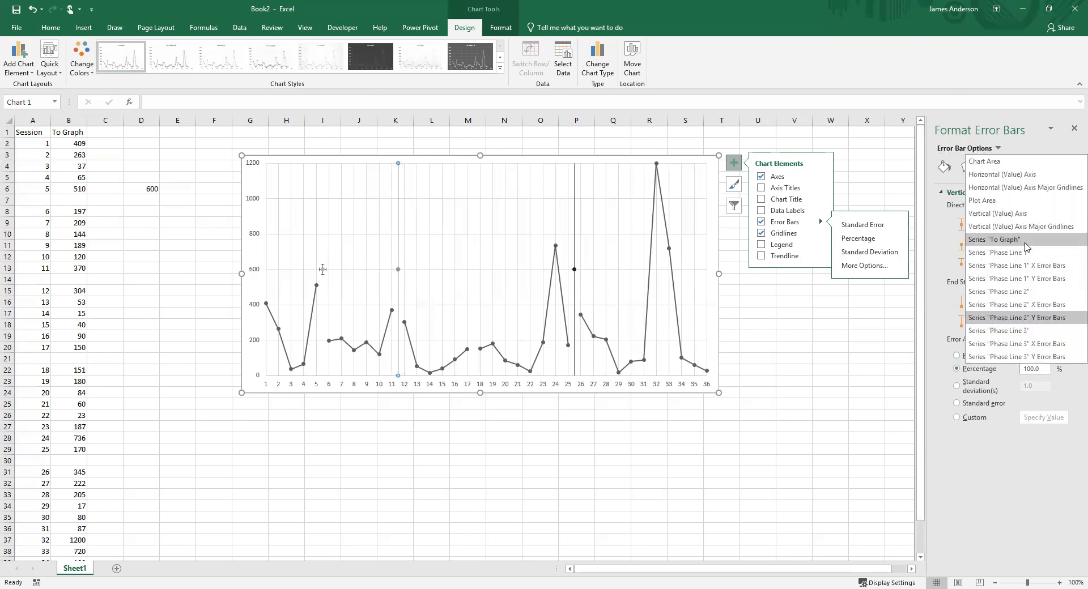
{"action": "left_click", "coordinate": [1036, 279]}
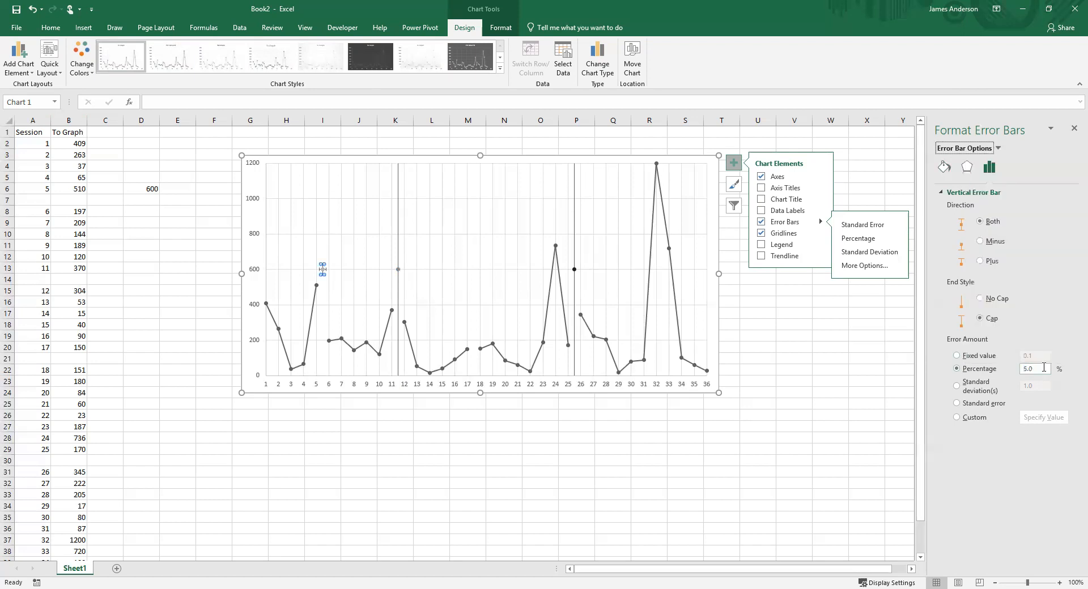
{"action": "type", "text": "100"}
{"action": "left_click", "coordinate": [981, 300]}
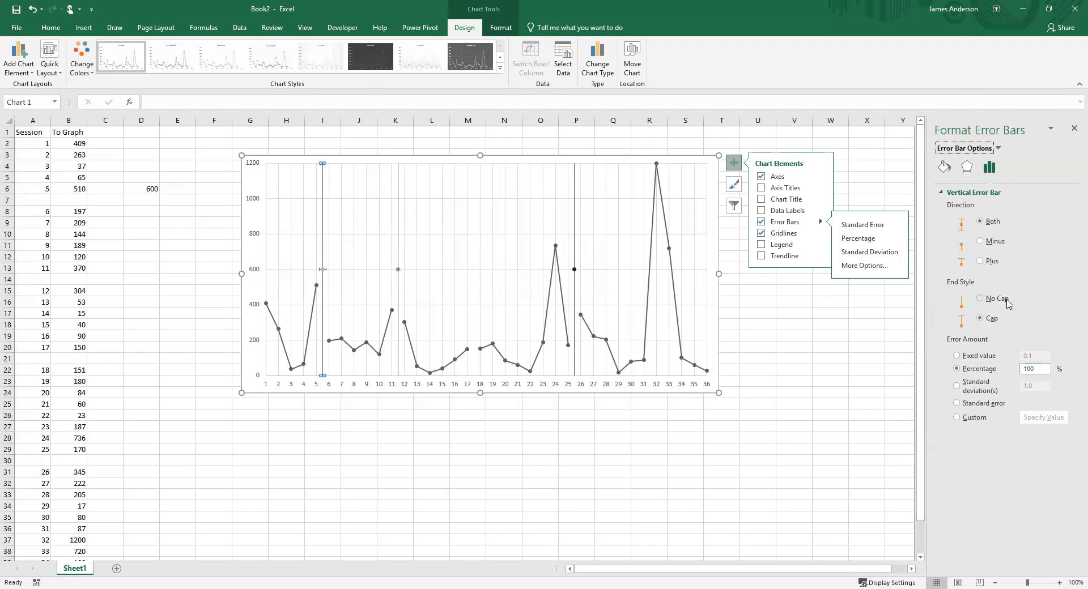
Set the error amount of the Phase Line 1 horizontal error bars to 0 percent.
{"action": "left_click", "coordinate": [1001, 148]}
{"action": "left_click", "coordinate": [1017, 265]}
{"action": "left_click_drag", "start_coordinate": [1042, 369], "coordinate": [939, 368]}
{"action": "type", "text": "0"}
{"action": "key", "text": "Return"}
Change the line of the Phase Line 1 vertical error bars to the Dash type.
{"action": "left_click", "coordinate": [999, 150]}
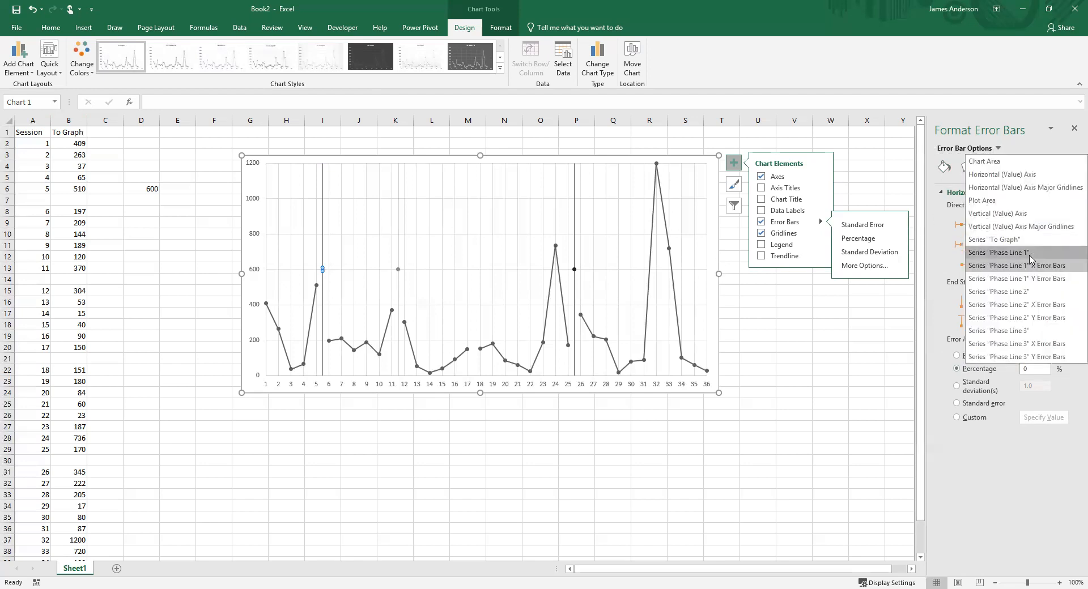
{"action": "left_click", "coordinate": [1030, 259]}
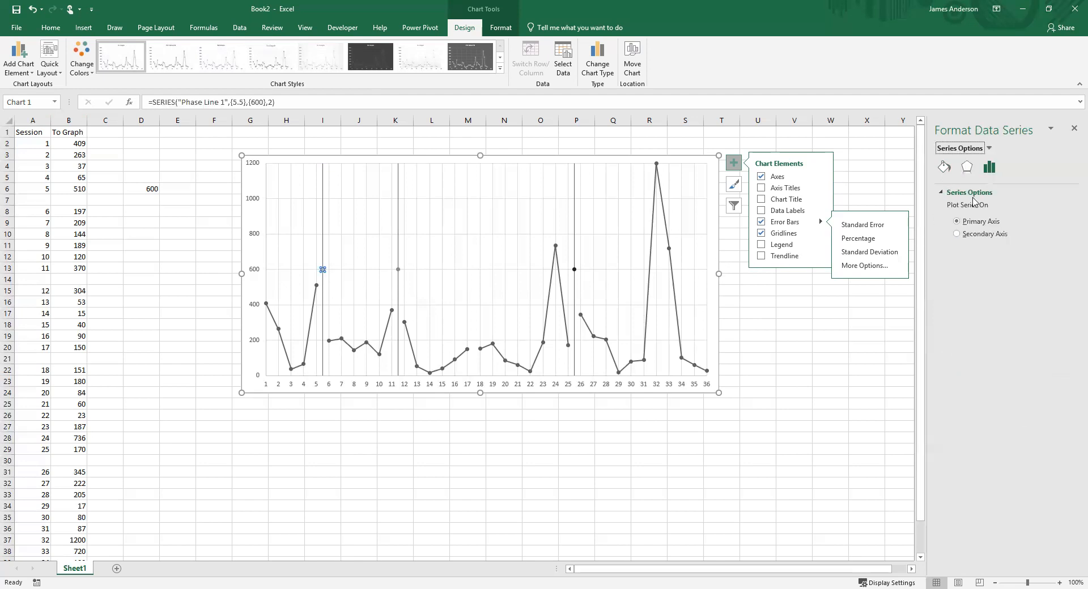
{"action": "left_click", "coordinate": [944, 167]}
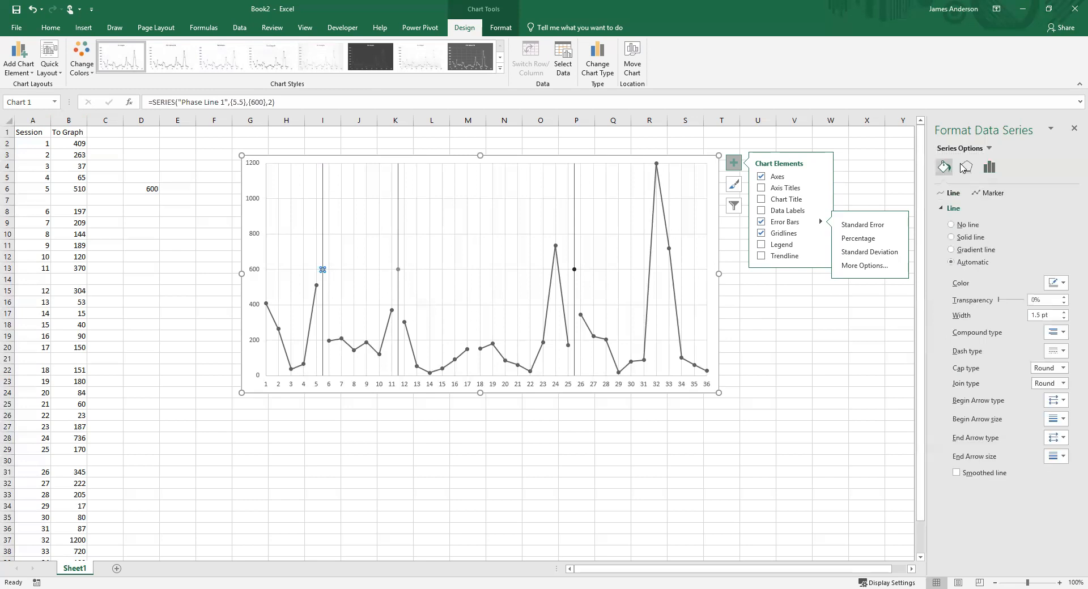
{"action": "left_click", "coordinate": [989, 148]}
{"action": "left_click", "coordinate": [1023, 259]}
{"action": "left_click", "coordinate": [988, 149]}
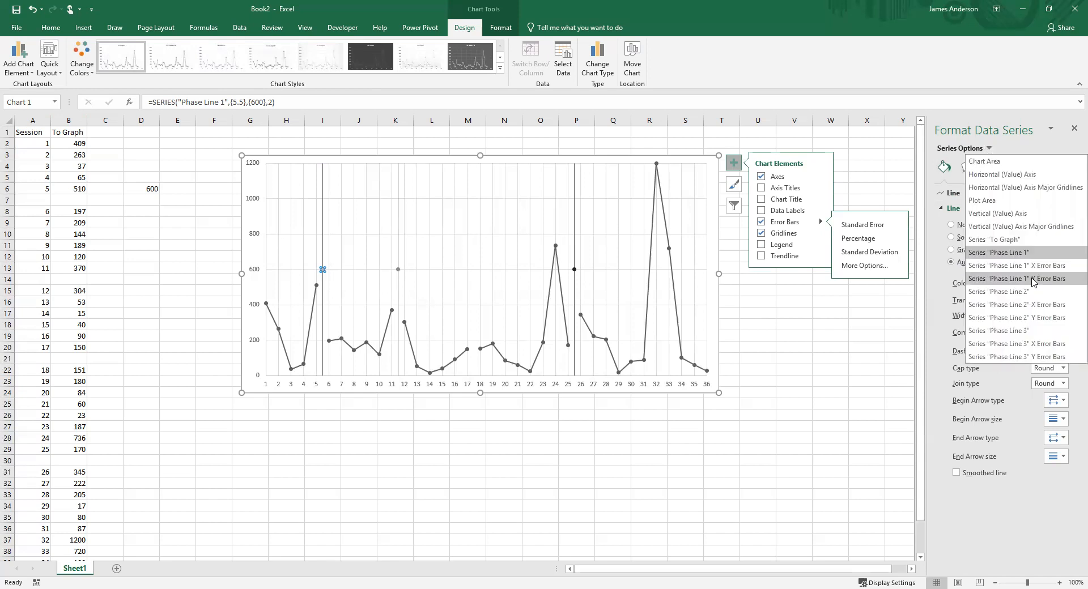
{"action": "left_click", "coordinate": [1033, 279]}
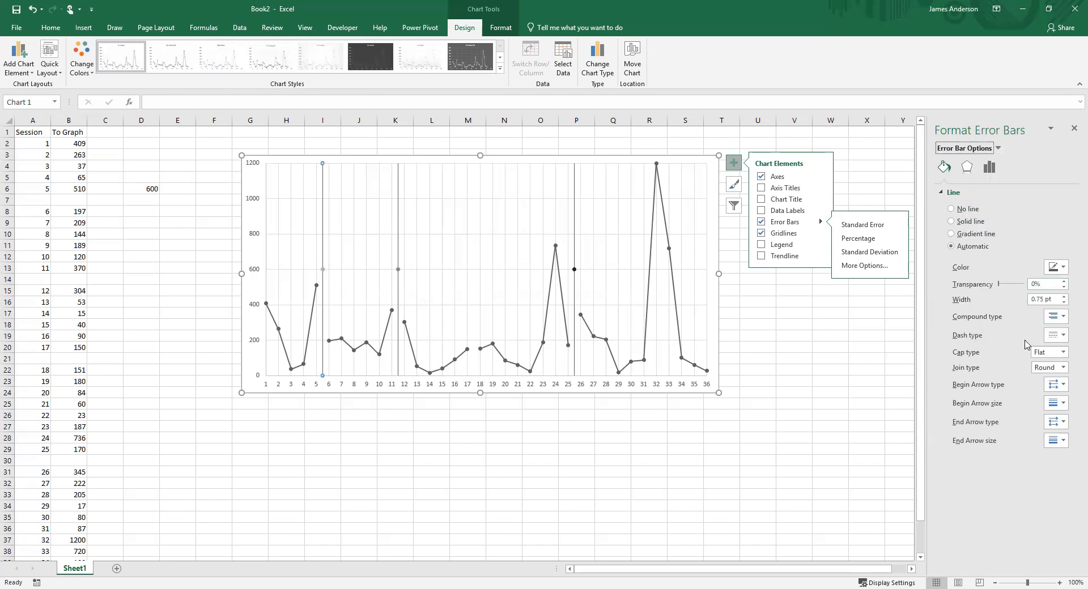
{"action": "left_click", "coordinate": [1061, 336]}
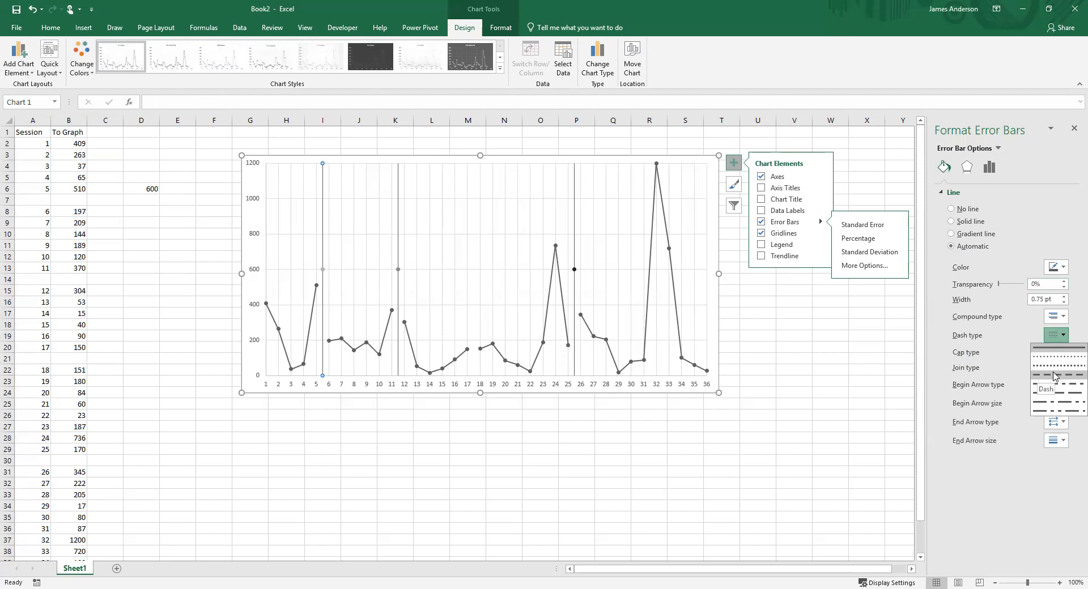
{"action": "left_click", "coordinate": [1054, 376]}
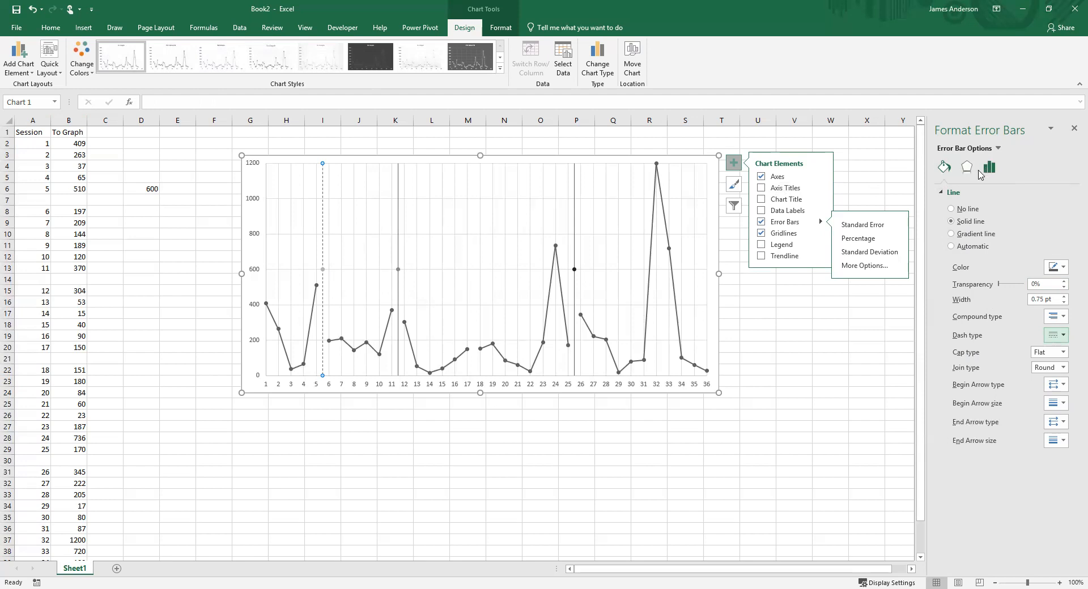
Hide the Phase Line 1 data point by setting the series to no line and its marker to no fill and no border.
{"action": "left_click", "coordinate": [323, 272]}
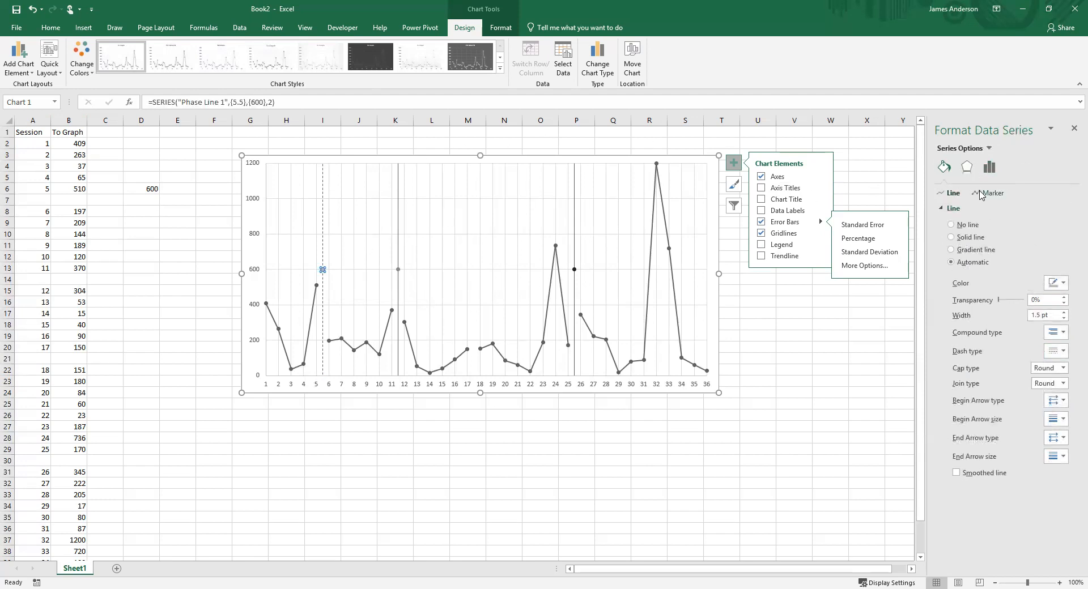
{"action": "left_click", "coordinate": [972, 225]}
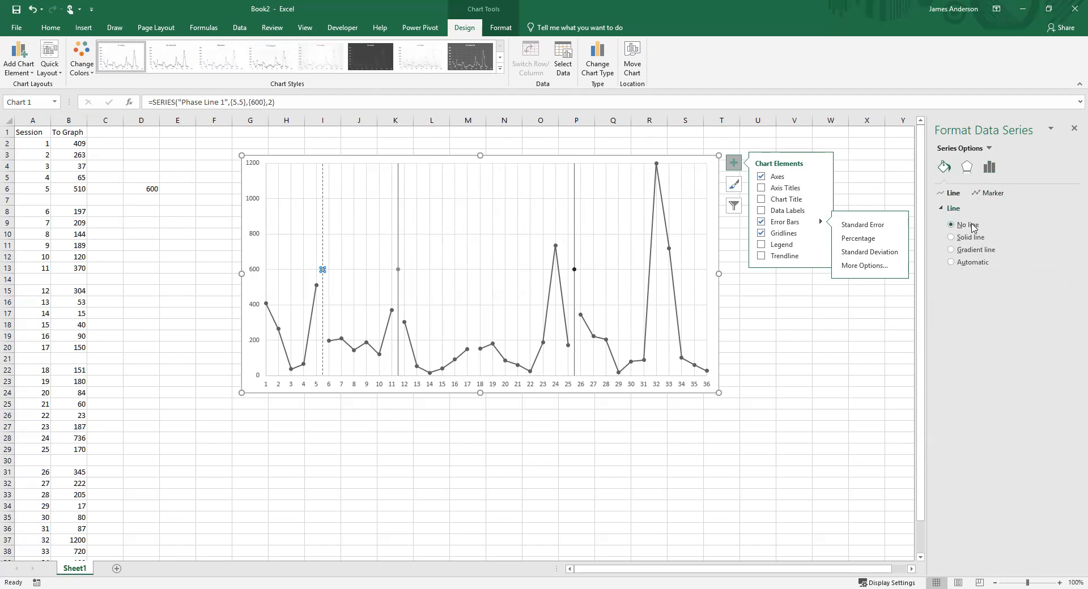
{"action": "left_click", "coordinate": [991, 195]}
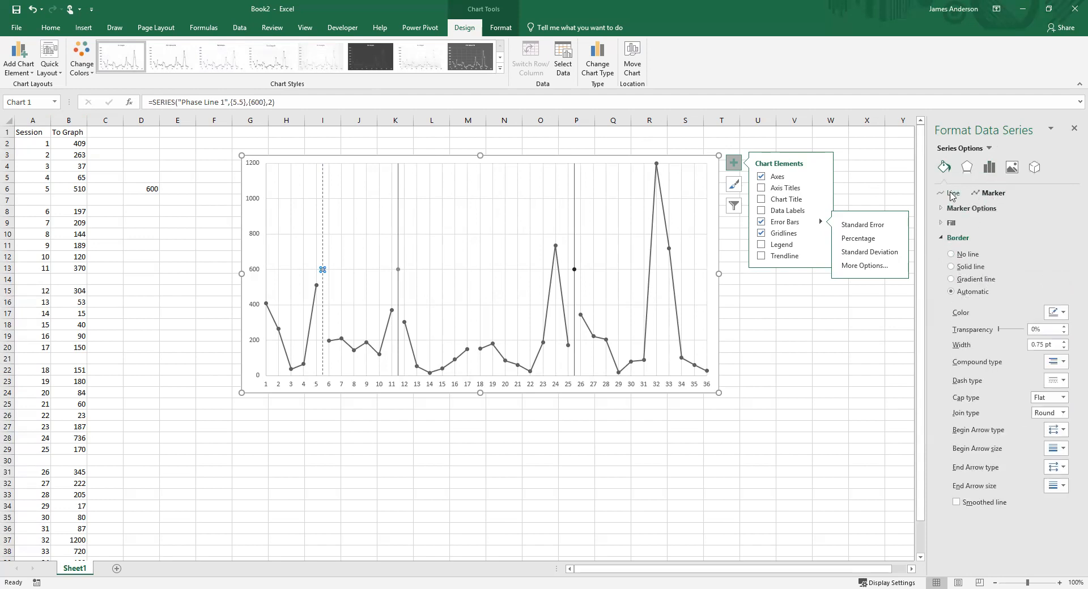
{"action": "left_click", "coordinate": [965, 255]}
{"action": "left_click", "coordinate": [958, 226]}
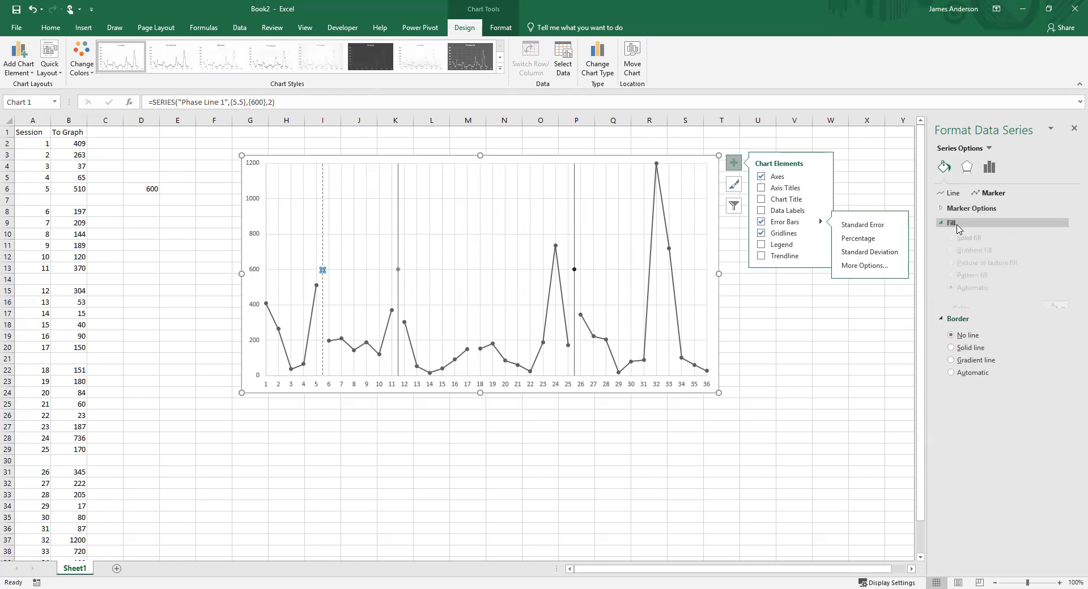
{"action": "left_click", "coordinate": [961, 209]}
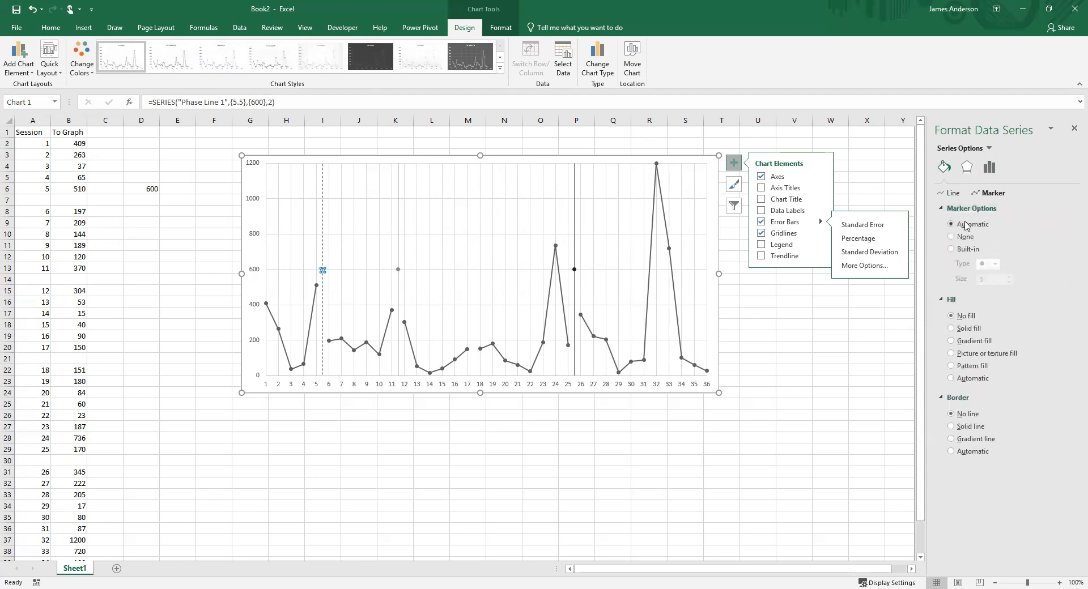
{"action": "left_click", "coordinate": [374, 225]}
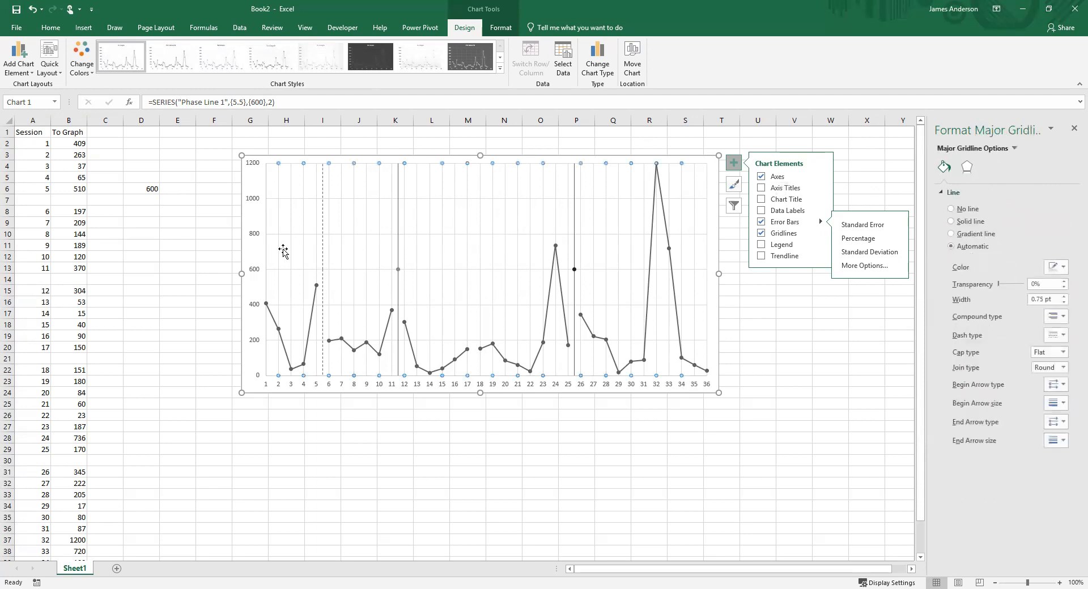
Change the line of the Phase Line 2 vertical error bars to the Dash type.
{"action": "left_click", "coordinate": [398, 267]}
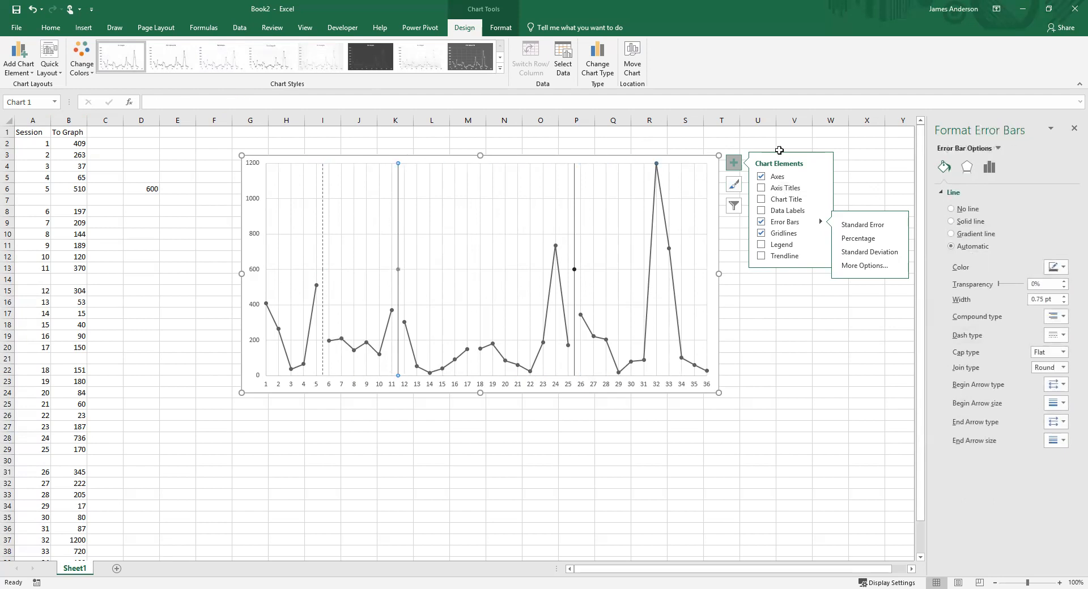
{"action": "left_click", "coordinate": [1053, 335]}
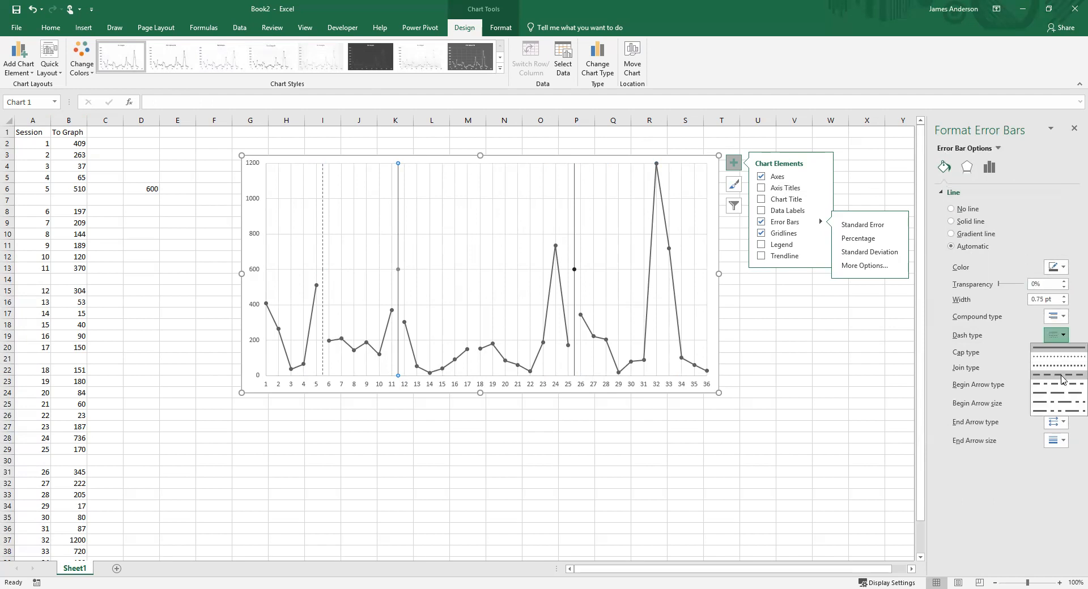
{"action": "left_click", "coordinate": [1061, 379]}
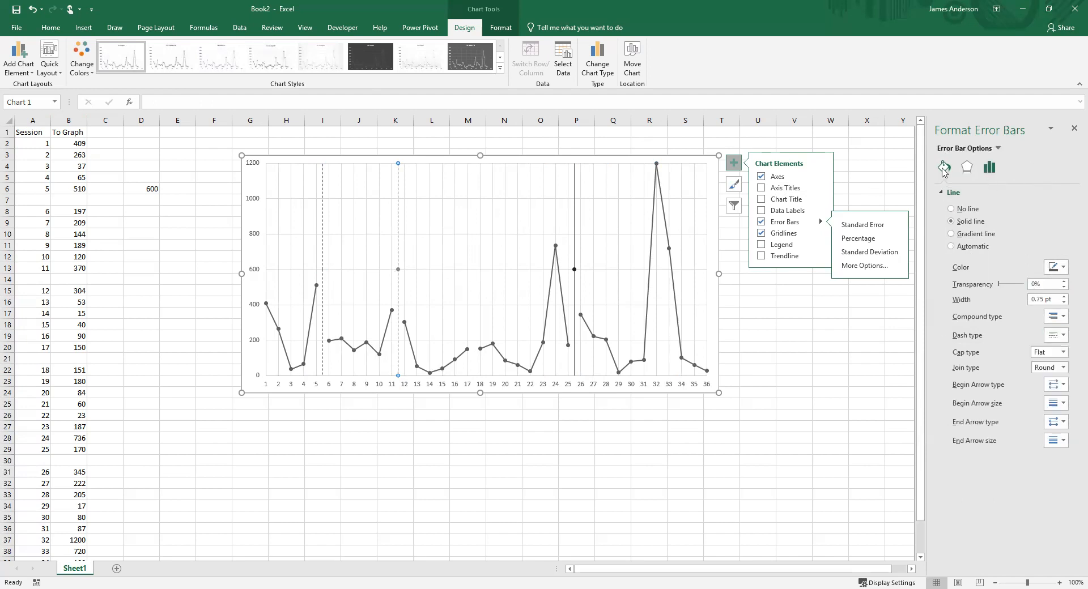
Hide the Phase Line 2 data point by setting the series to no line and its marker to no fill and no border.
{"action": "left_click", "coordinate": [398, 270]}
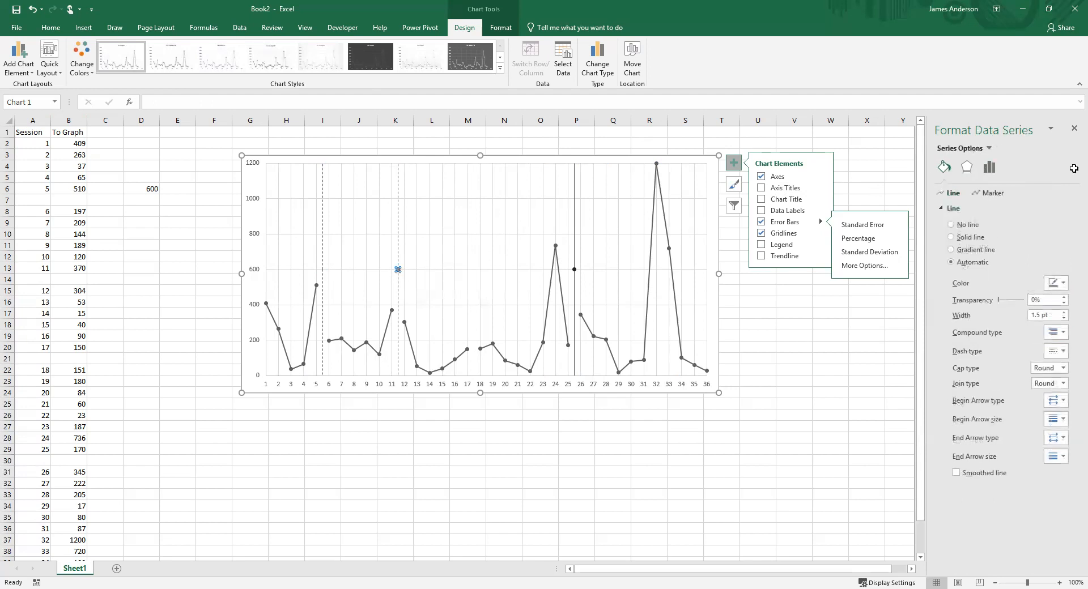
{"action": "left_click", "coordinate": [960, 226]}
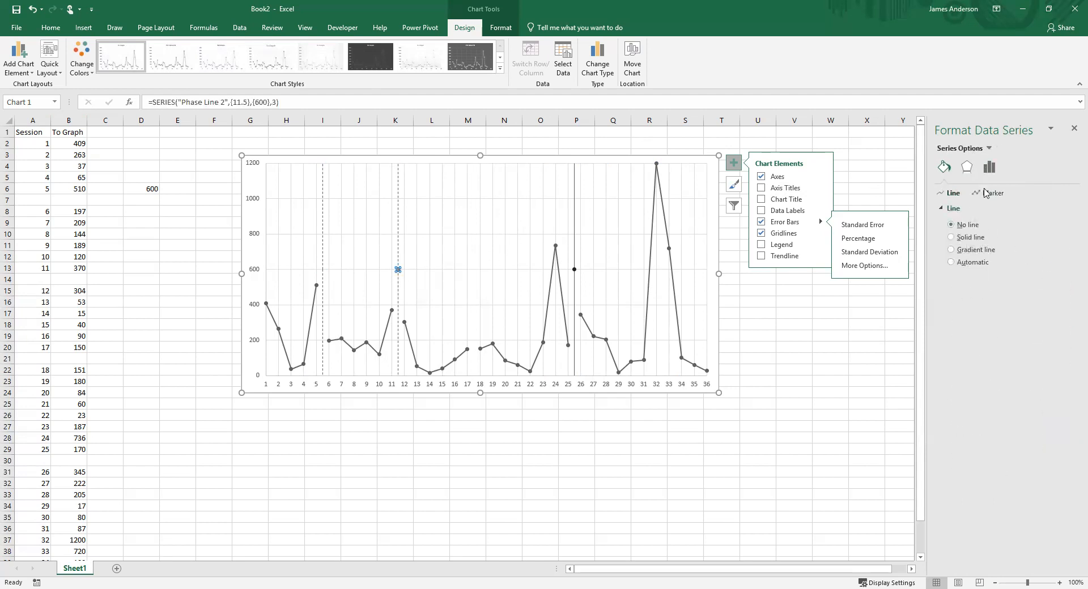
{"action": "left_click", "coordinate": [986, 194]}
{"action": "left_click", "coordinate": [961, 239]}
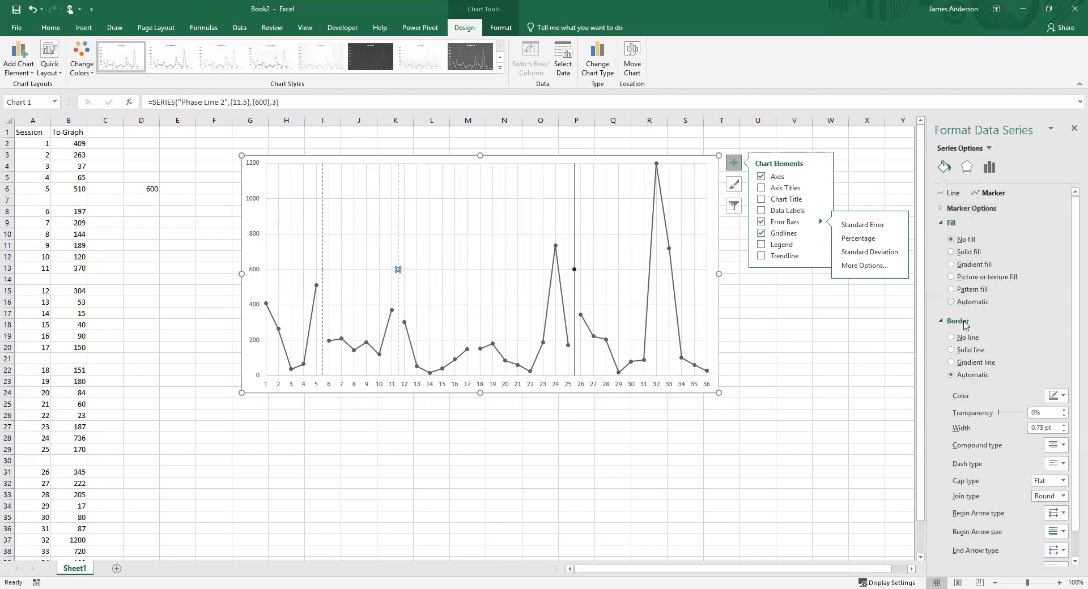
{"action": "left_click", "coordinate": [958, 338]}
{"action": "left_click", "coordinate": [447, 258]}
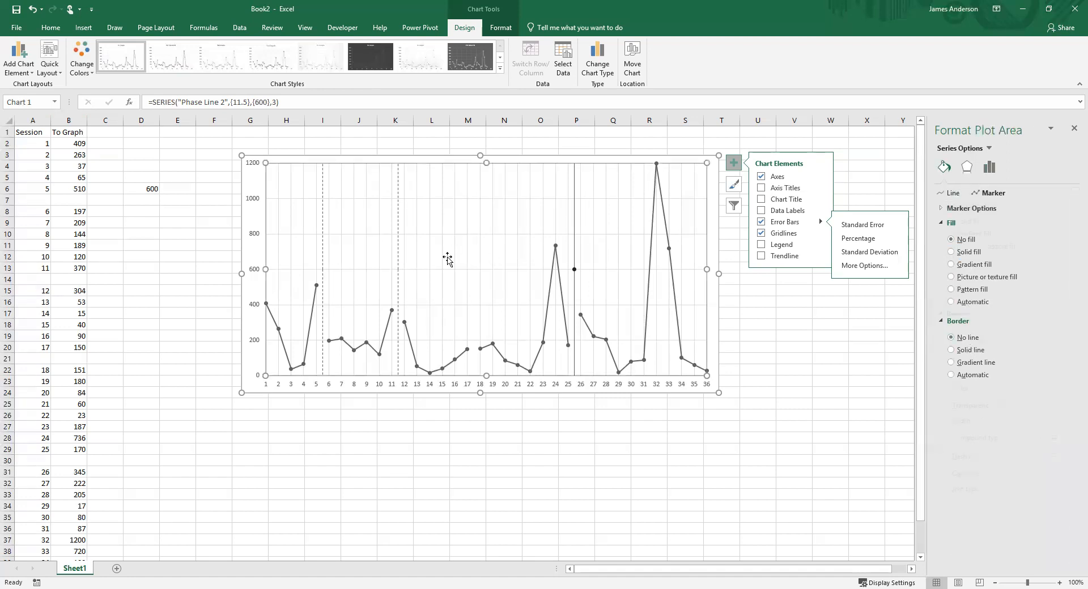
Change the line of the Phase Line 3 vertical error bars to a dashed type.
{"action": "left_click", "coordinate": [575, 223]}
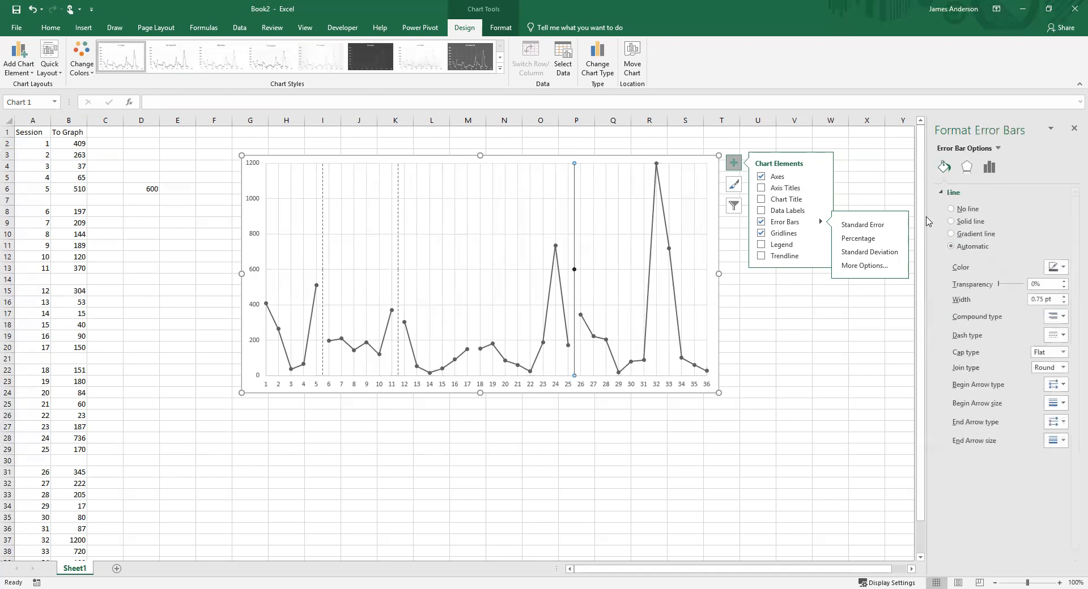
{"action": "left_click", "coordinate": [1058, 338]}
{"action": "left_click", "coordinate": [1057, 382]}
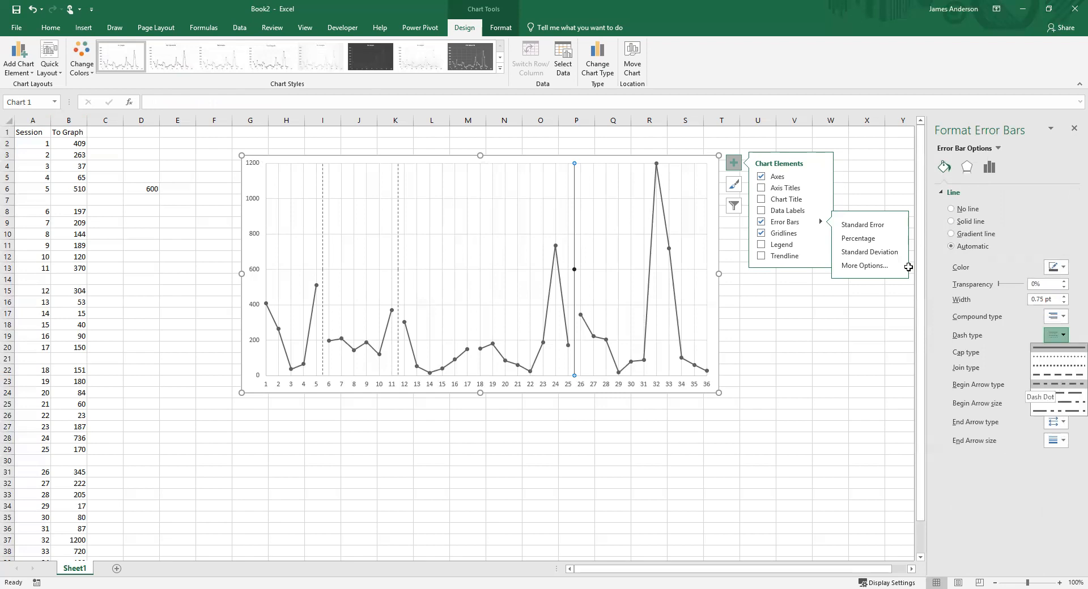
Hide the Phase Line 3 data point by setting its marker to no fill and no border.
{"action": "left_click", "coordinate": [574, 271]}
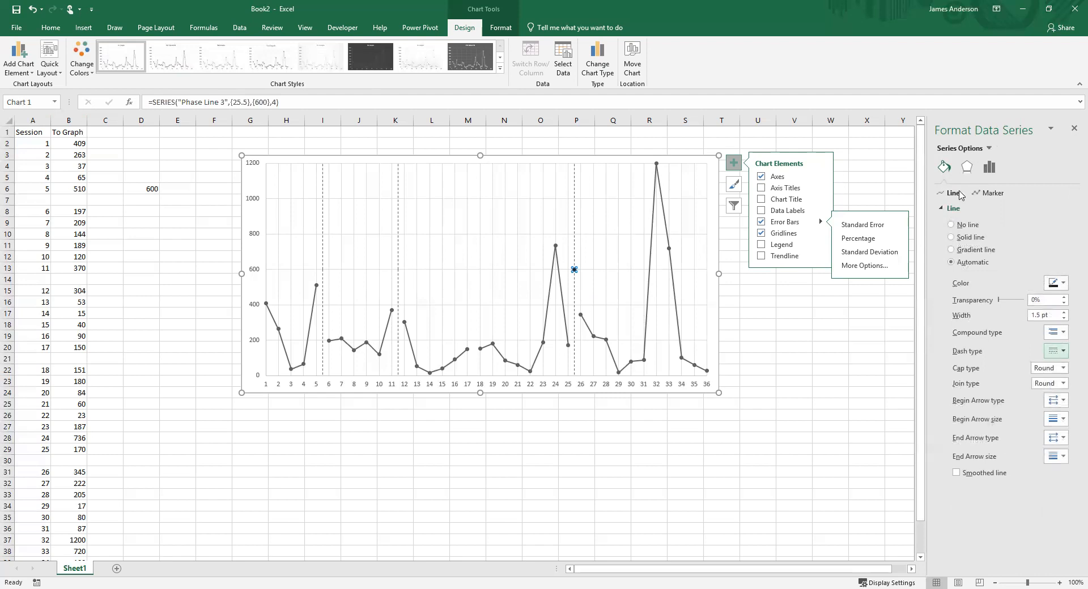
{"action": "left_click", "coordinate": [991, 193]}
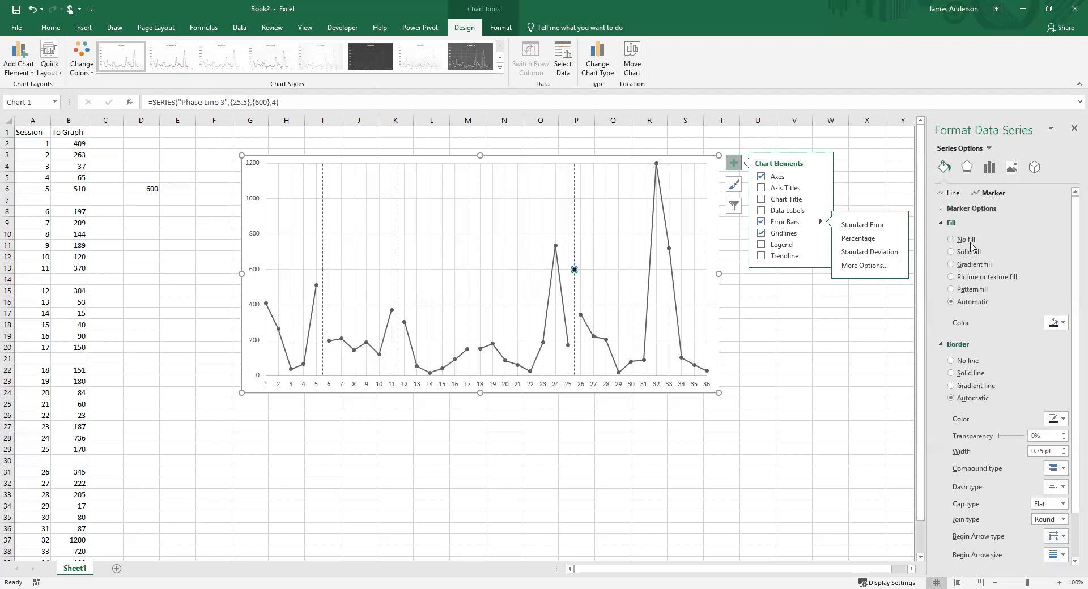
{"action": "left_click", "coordinate": [609, 241]}
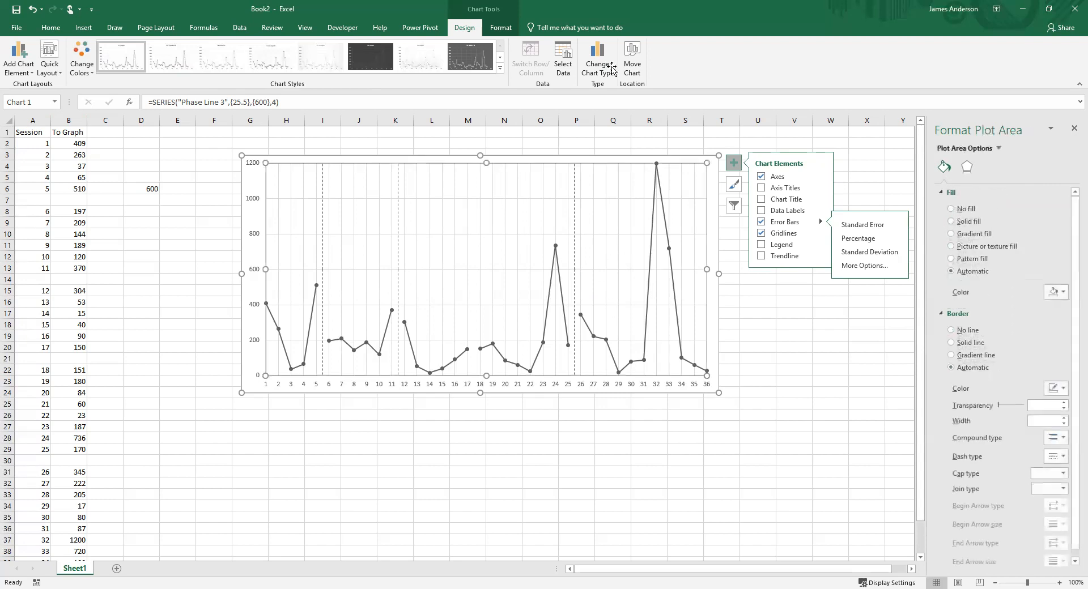
{"action": "left_click", "coordinate": [711, 261]}
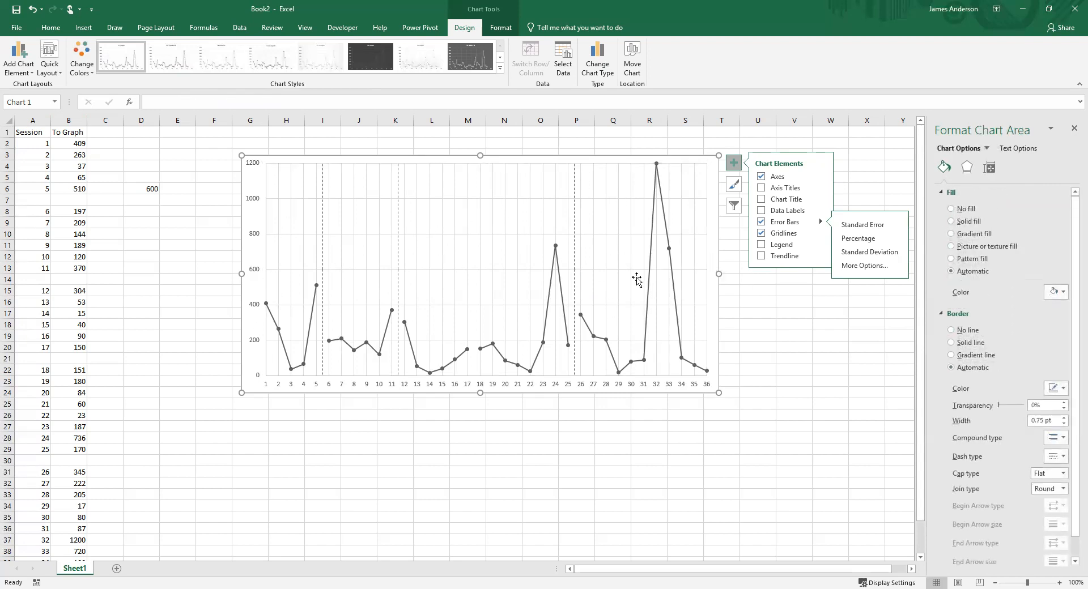